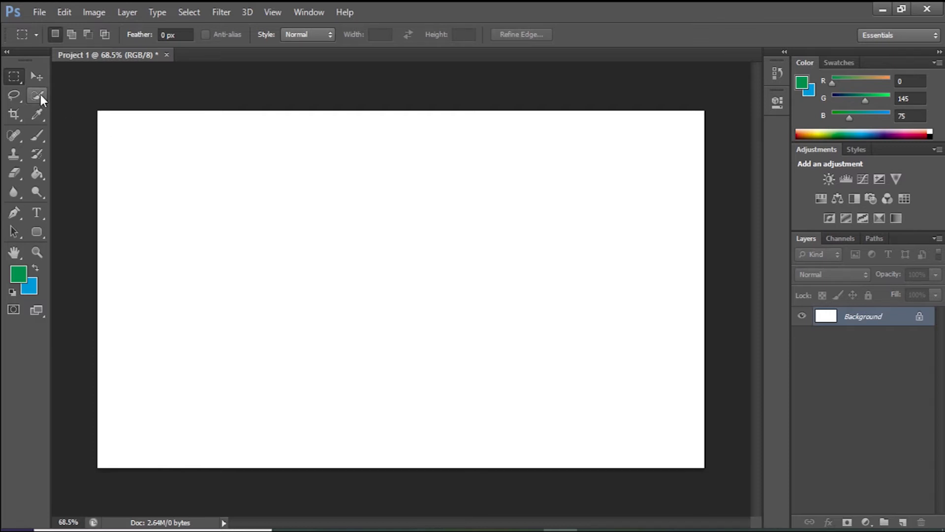
Activate the Brush tool, toggle its precise crosshair cursor on and off, and reduce the brush size to 18 px
{"action": "left_click", "coordinate": [38, 136]}
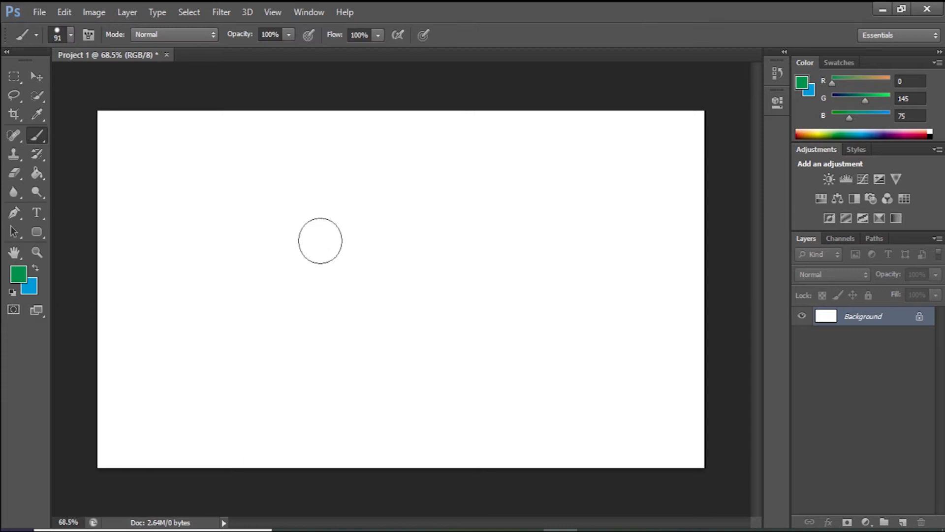
{"action": "key", "text": "Caps_Lock"}
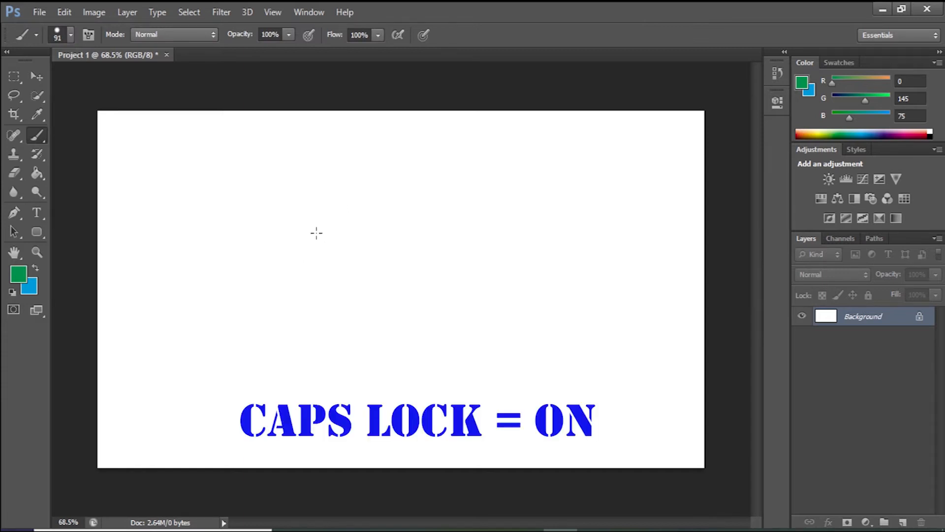
{"action": "key", "text": "Caps_Lock"}
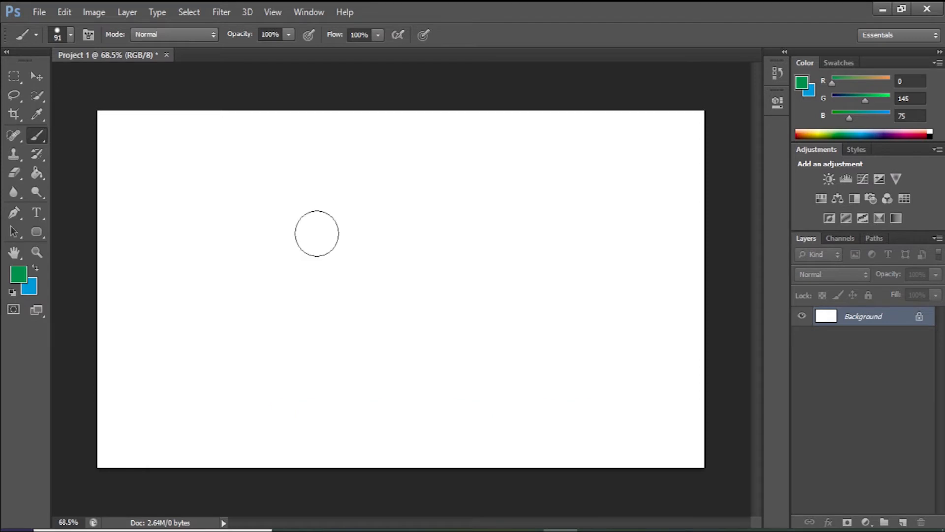
{"action": "left_click_drag", "start_coordinate": [334, 234], "coordinate": [318, 239]}
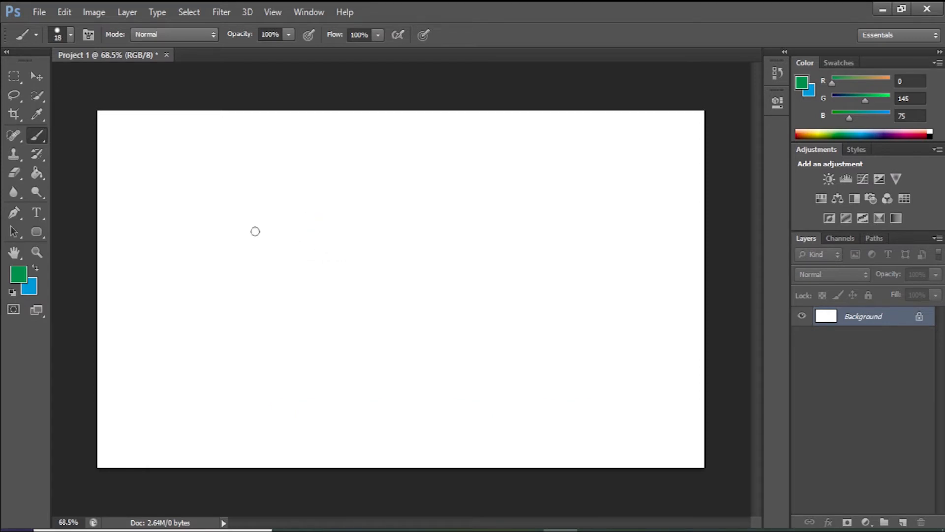
Activate the Lasso tool and place the red apple photo from the Part 2 images folder into the Project 1 document
{"action": "left_click", "coordinate": [16, 97]}
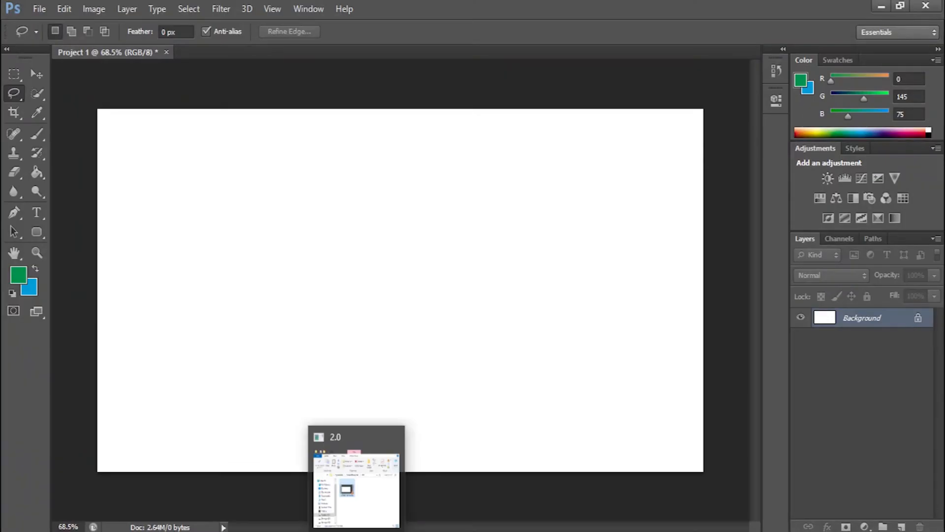
{"action": "left_click", "coordinate": [355, 492]}
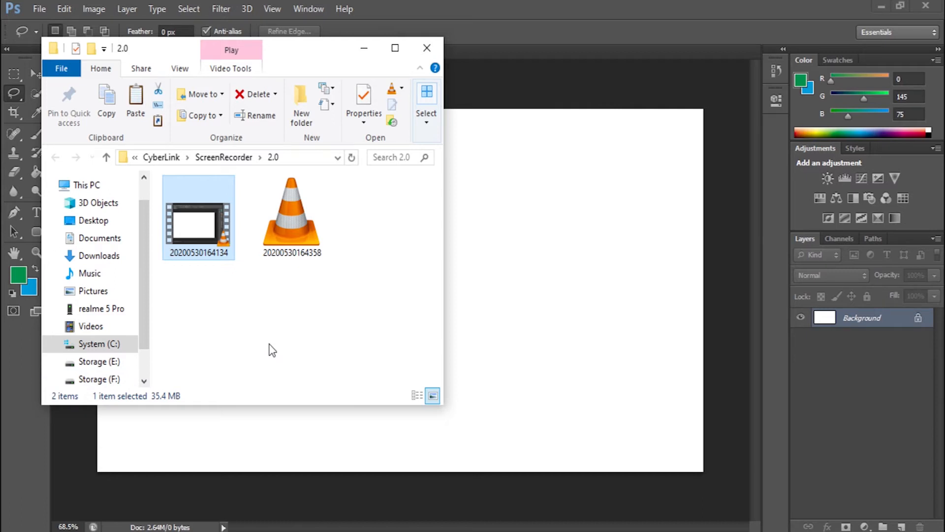
{"action": "key", "text": "alt"}
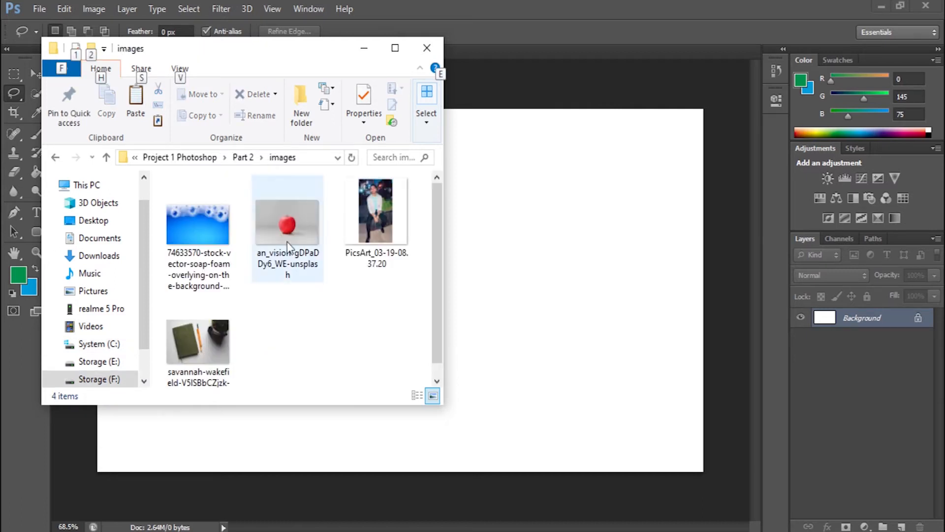
{"action": "left_click_drag", "start_coordinate": [284, 239], "coordinate": [510, 273]}
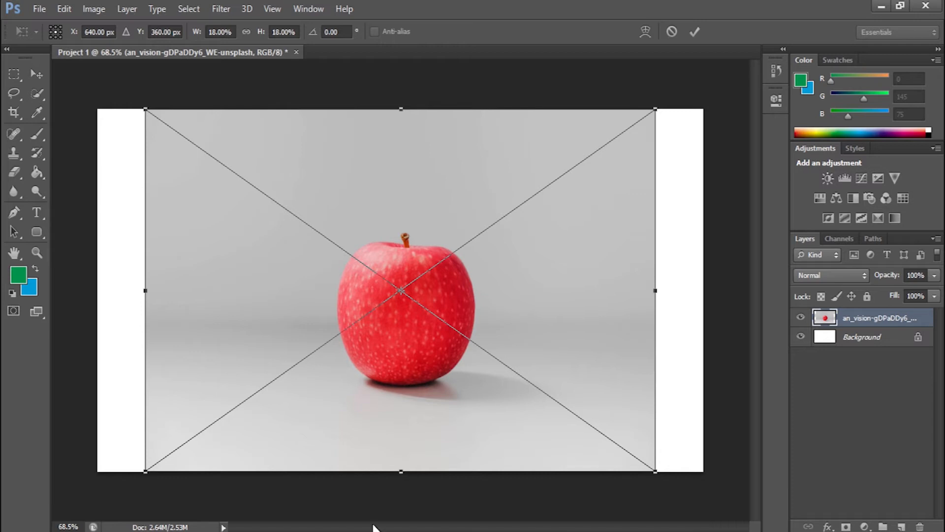
Commit the placed apple photo and open the same image file as a separate document
{"action": "left_click", "coordinate": [358, 530]}
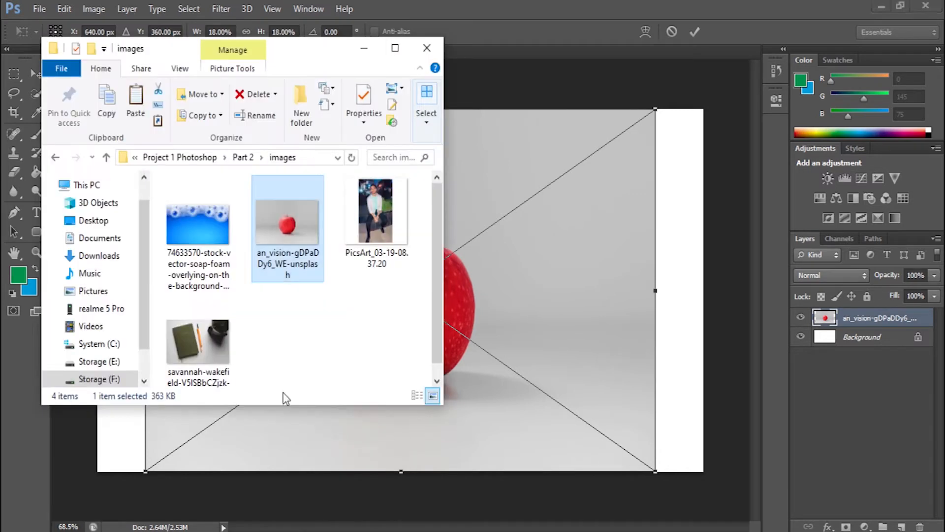
{"action": "left_click_drag", "start_coordinate": [291, 232], "coordinate": [521, 36]}
{"action": "left_click", "coordinate": [363, 48]}
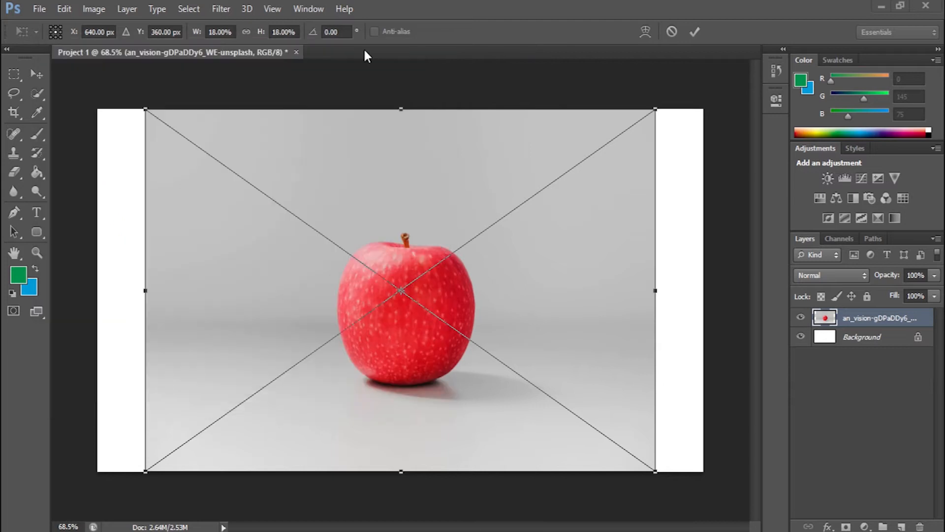
{"action": "left_click", "coordinate": [695, 32]}
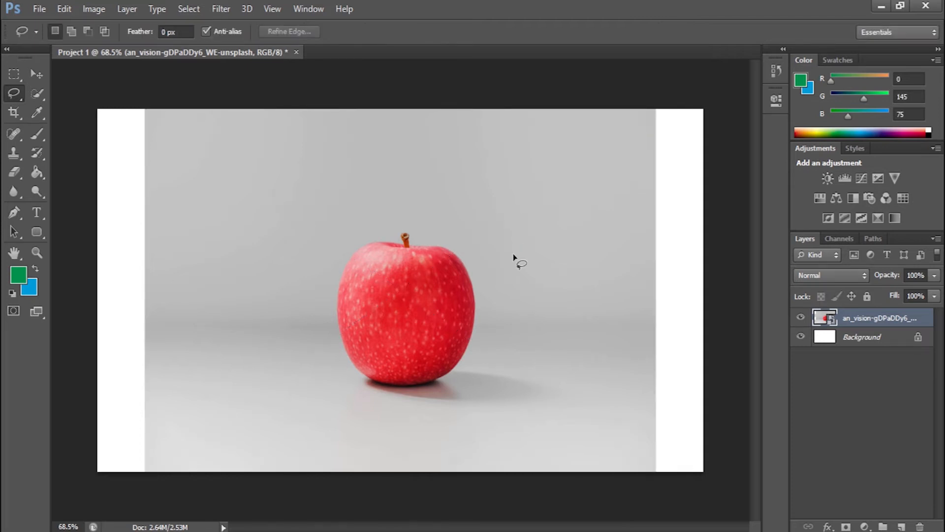
{"action": "left_click", "coordinate": [378, 528]}
{"action": "left_click_drag", "start_coordinate": [294, 224], "coordinate": [510, 42]}
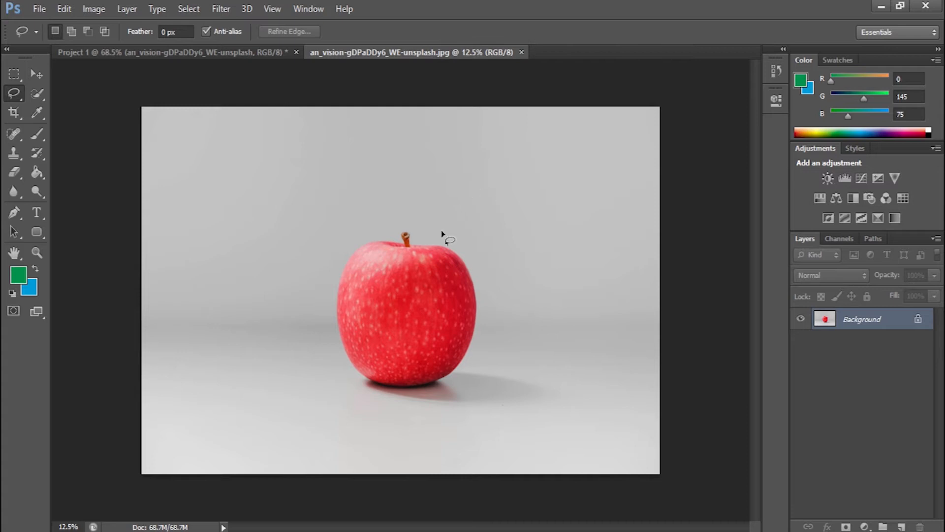
Add an empty layer and select most of the apple's body with the Lasso tool, extending the selection toward its edges
{"action": "left_click", "coordinate": [902, 526]}
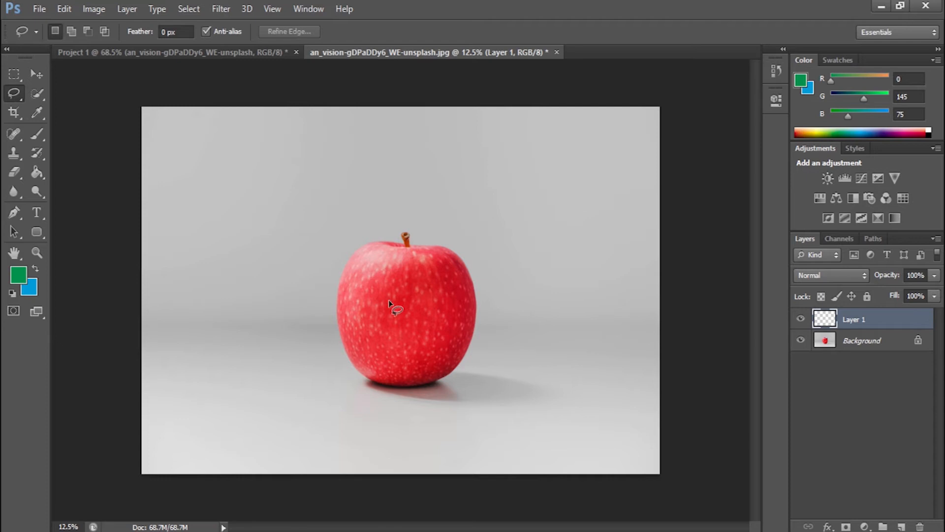
{"action": "mouse_move", "coordinate": [369, 274]}
{"action": "left_mouse_down"}
{"action": "mouse_move", "coordinate": [419, 339]}
{"action": "mouse_move", "coordinate": [428, 345]}
{"action": "mouse_move", "coordinate": [431, 332]}
{"action": "mouse_move", "coordinate": [396, 370]}
{"action": "mouse_move", "coordinate": [362, 315]}
{"action": "mouse_move", "coordinate": [447, 295]}
{"action": "left_mouse_up"}
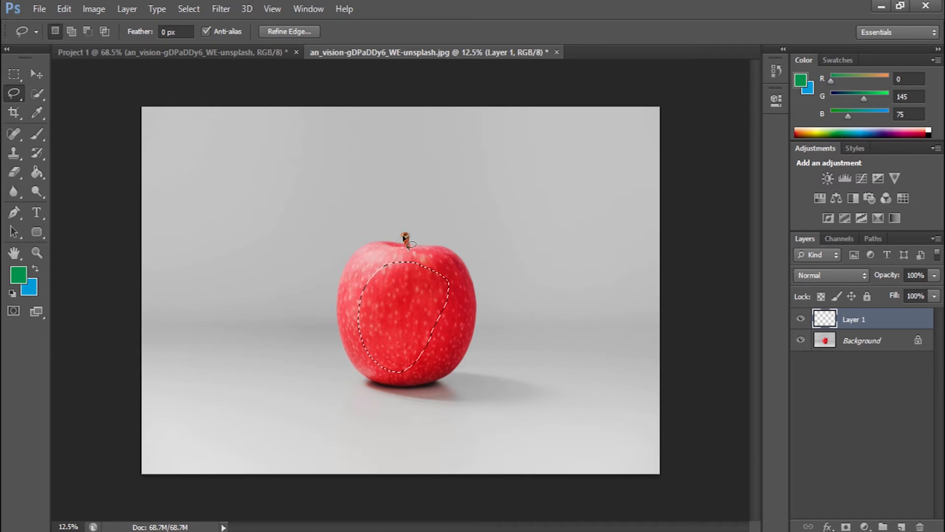
{"action": "mouse_move", "coordinate": [368, 244]}
{"action": "left_mouse_down"}
{"action": "mouse_move", "coordinate": [447, 251]}
{"action": "mouse_move", "coordinate": [466, 336]}
{"action": "mouse_move", "coordinate": [403, 371]}
{"action": "mouse_move", "coordinate": [352, 275]}
{"action": "left_mouse_up"}
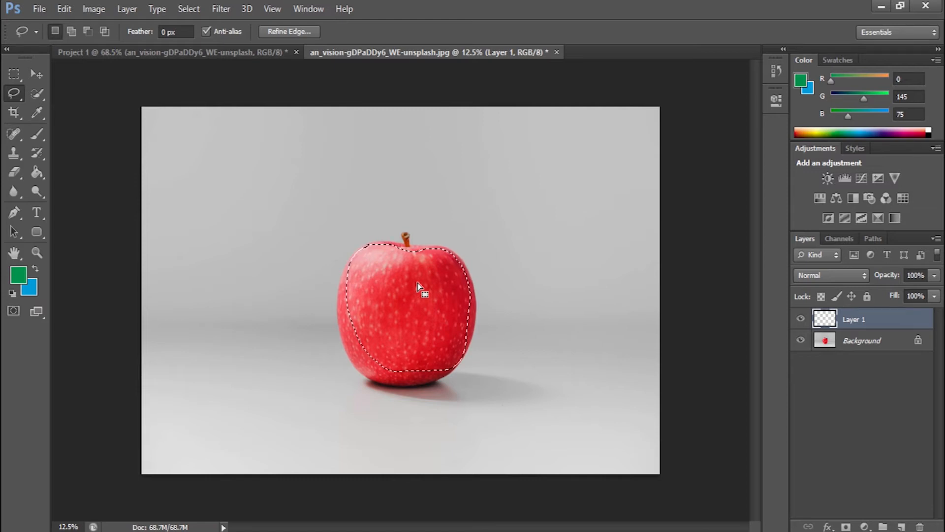
Copy the selected apple area from the Background layer to a new layer
{"action": "key", "text": "ctrl+j"}
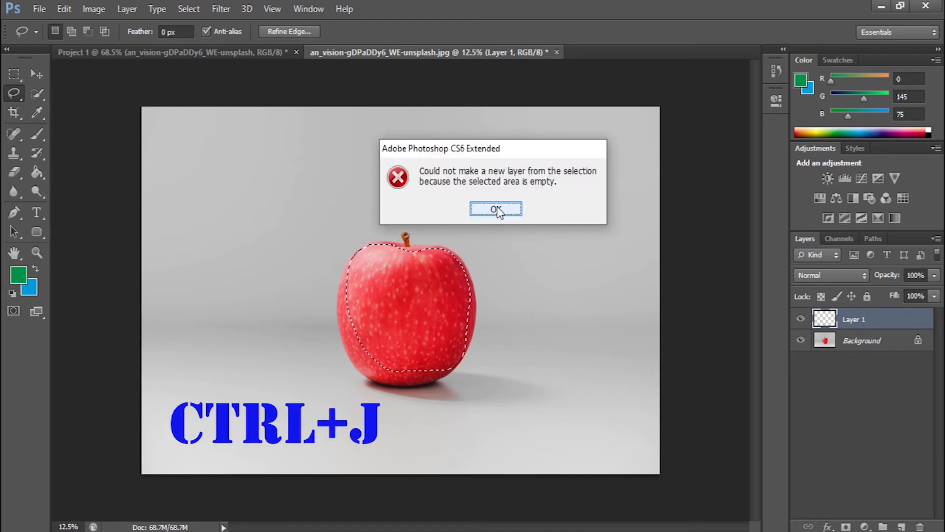
{"action": "left_click", "coordinate": [497, 208]}
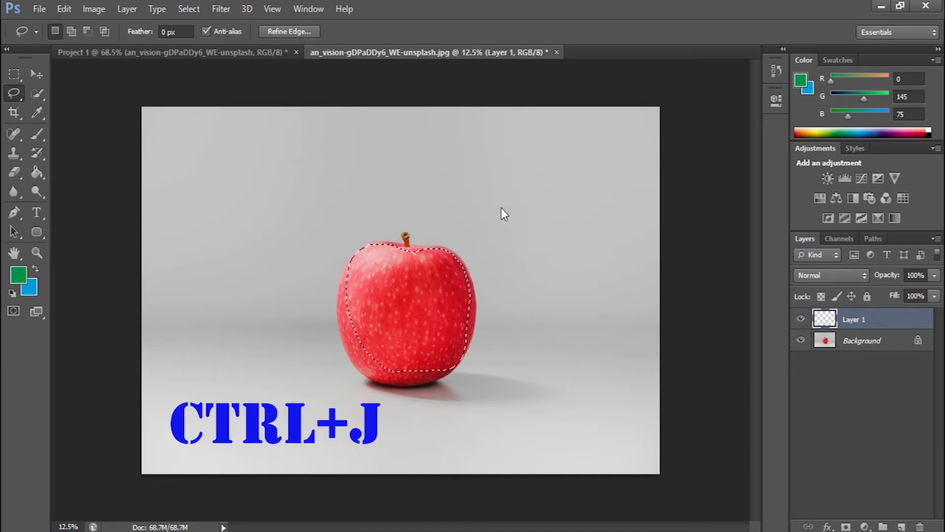
{"action": "left_click", "coordinate": [857, 345]}
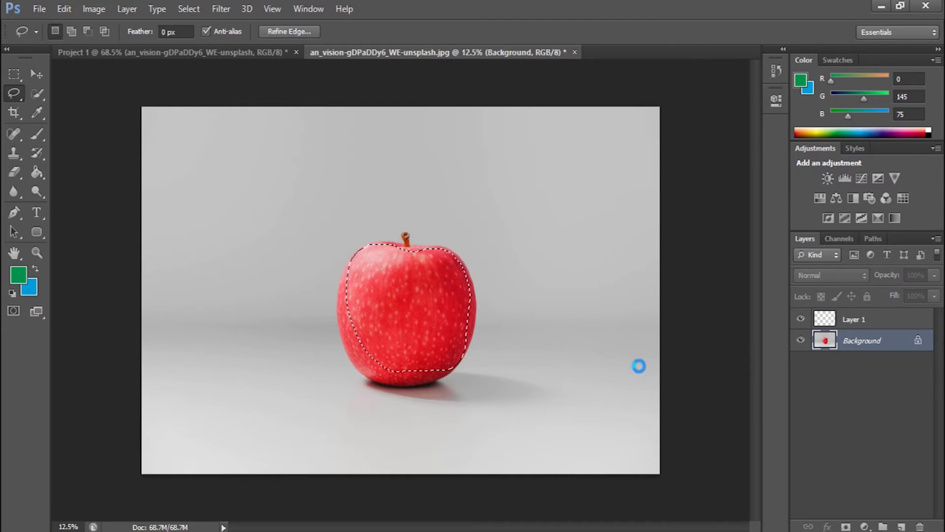
{"action": "key", "text": "ctrl+j"}
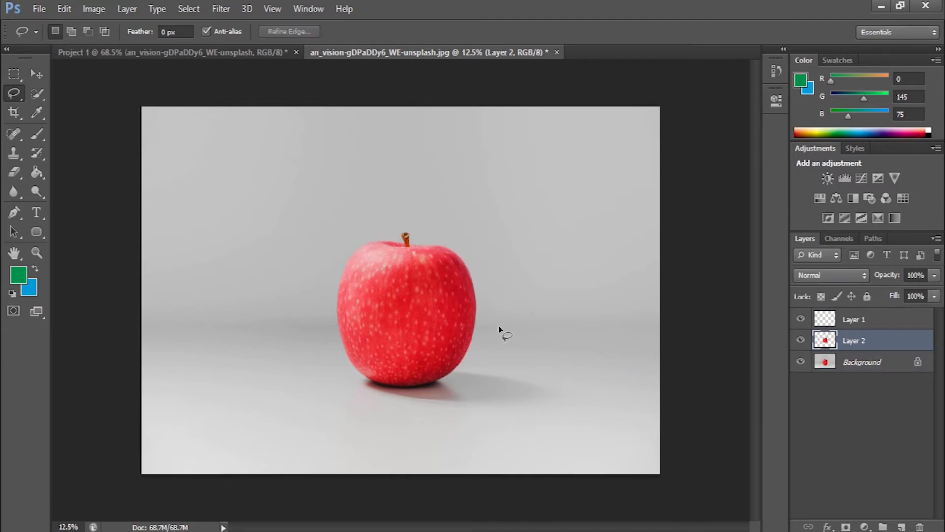
Inspect the copied apple by toggling the layers' visibility, and delete both layers above the Background
{"action": "left_click", "coordinate": [800, 319]}
{"action": "left_click", "coordinate": [801, 362]}
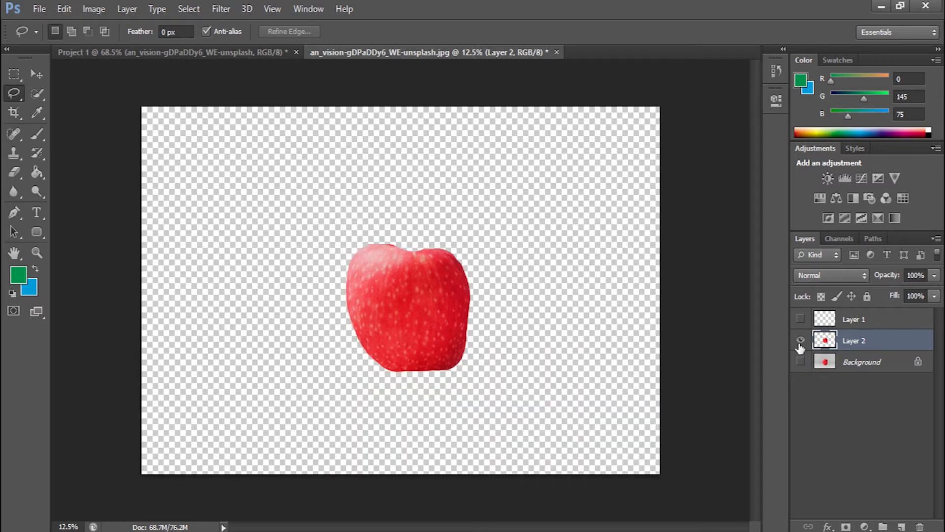
{"action": "left_click", "coordinate": [800, 340]}
{"action": "left_click", "coordinate": [800, 361]}
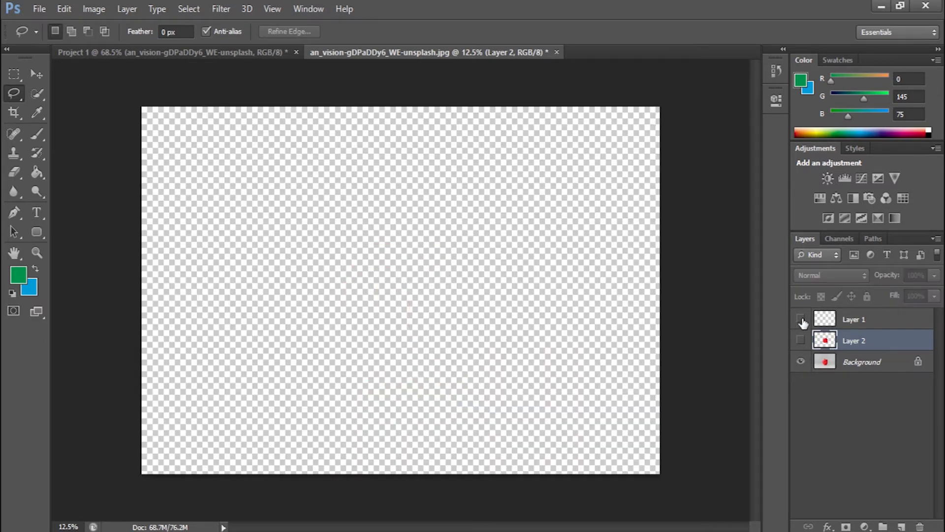
{"action": "left_click", "coordinate": [801, 319]}
{"action": "left_click", "coordinate": [800, 340]}
{"action": "left_click_drag", "start_coordinate": [878, 341], "coordinate": [919, 526]}
{"action": "left_click_drag", "start_coordinate": [877, 323], "coordinate": [920, 526]}
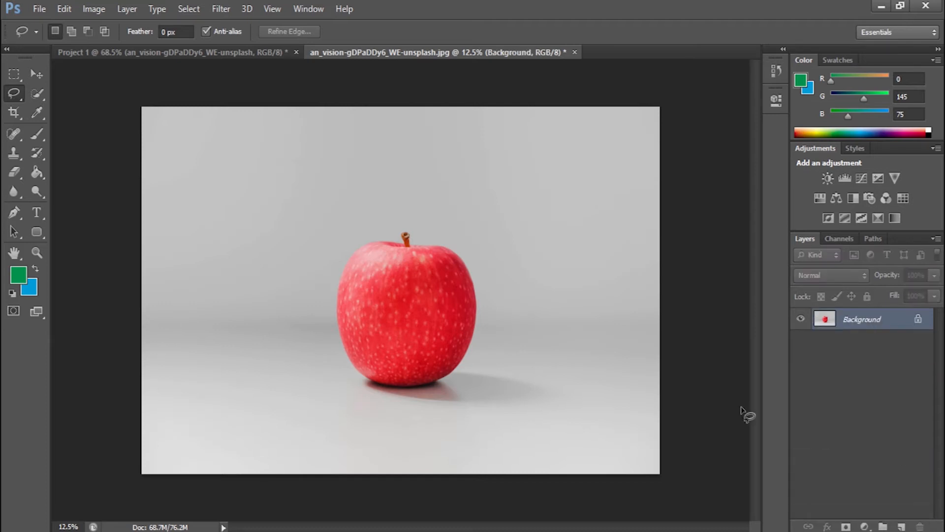
Add a new empty layer above the Background and switch to the Polygonal Lasso tool
{"action": "left_click", "coordinate": [901, 525]}
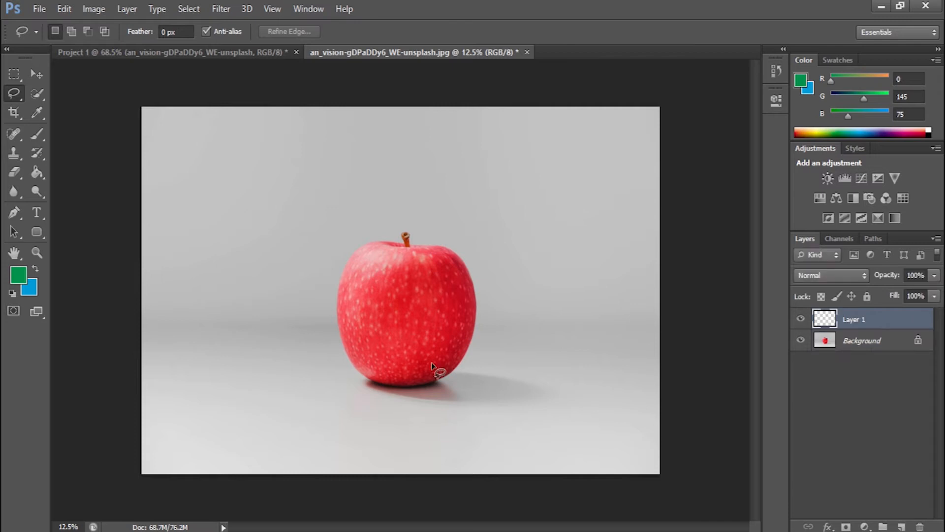
{"action": "right_click", "coordinate": [19, 98]}
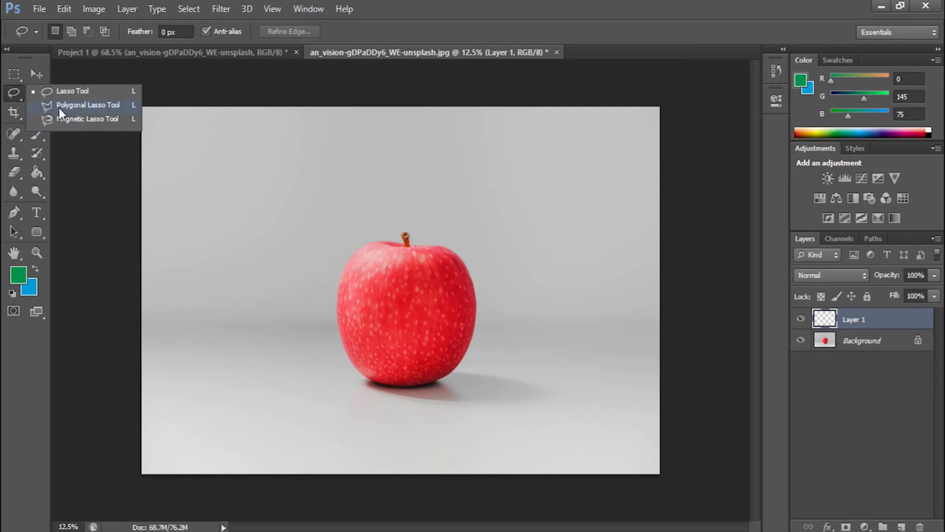
{"action": "left_click", "coordinate": [59, 106]}
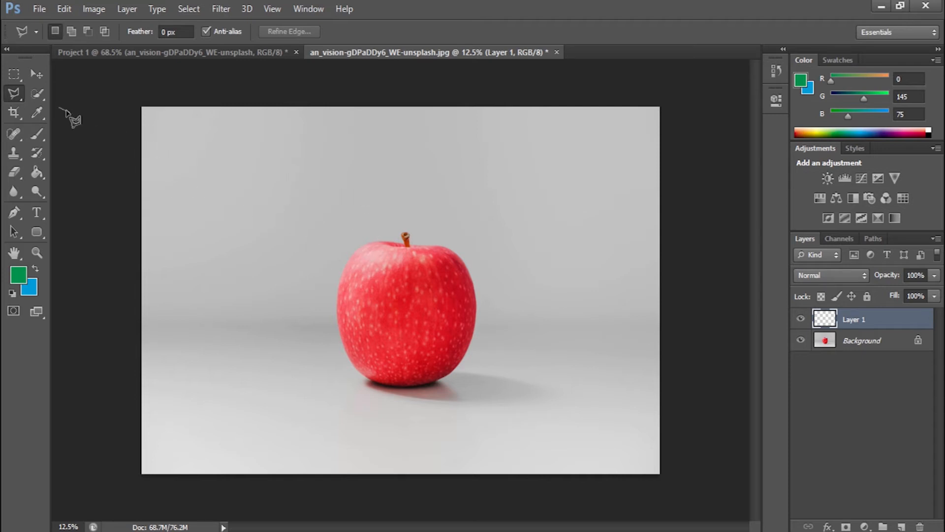
{"action": "left_click", "coordinate": [297, 254]}
{"action": "left_click", "coordinate": [467, 181]}
{"action": "left_click", "coordinate": [546, 324]}
{"action": "left_click", "coordinate": [424, 428]}
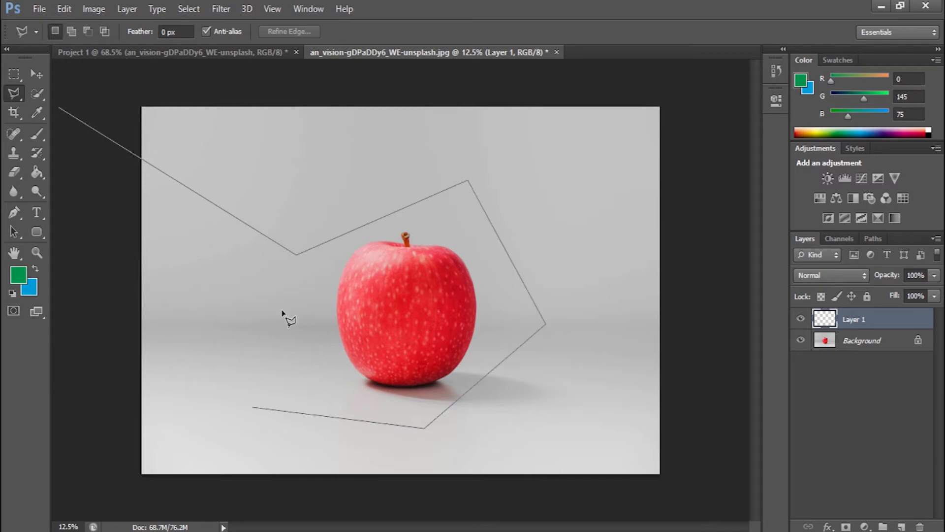
{"action": "left_click", "coordinate": [290, 294]}
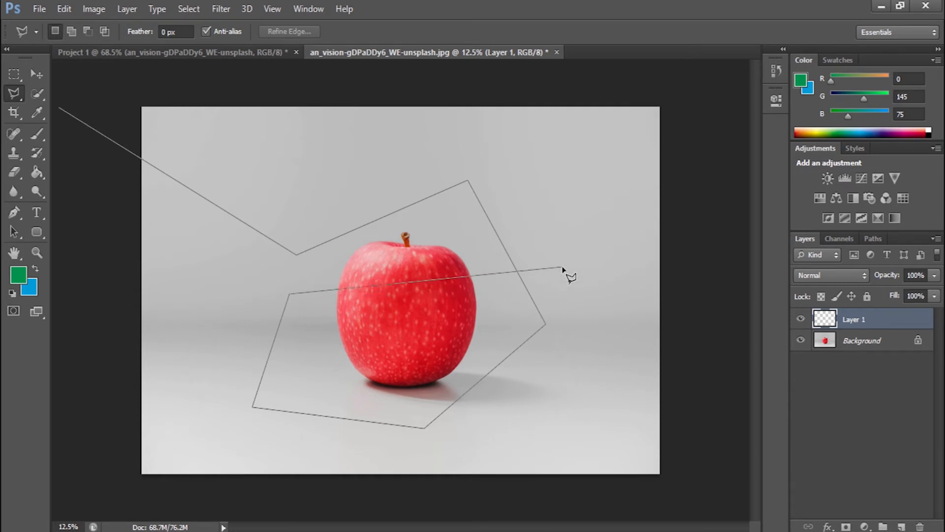
{"action": "key", "text": "Escape"}
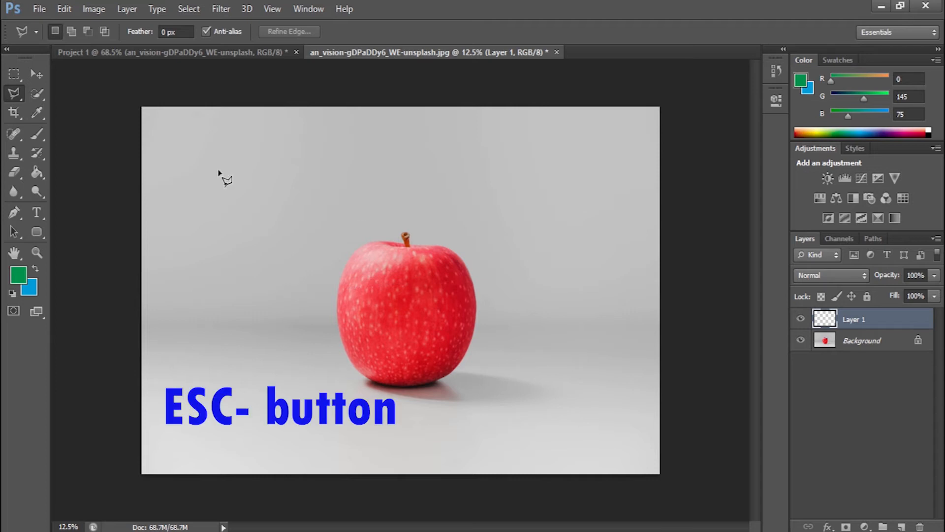
Draw a closed four-sided Polygonal Lasso selection covering the apple's upper part and the grey backdrop beside and above it
{"action": "left_click", "coordinate": [186, 167]}
{"action": "left_click", "coordinate": [501, 189]}
{"action": "left_click", "coordinate": [461, 305]}
{"action": "left_click", "coordinate": [183, 242]}
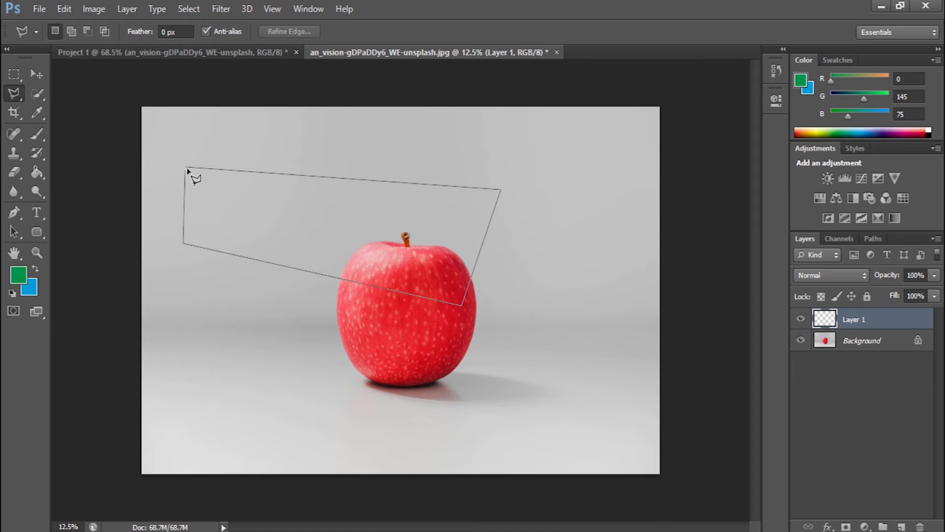
{"action": "left_click", "coordinate": [187, 168]}
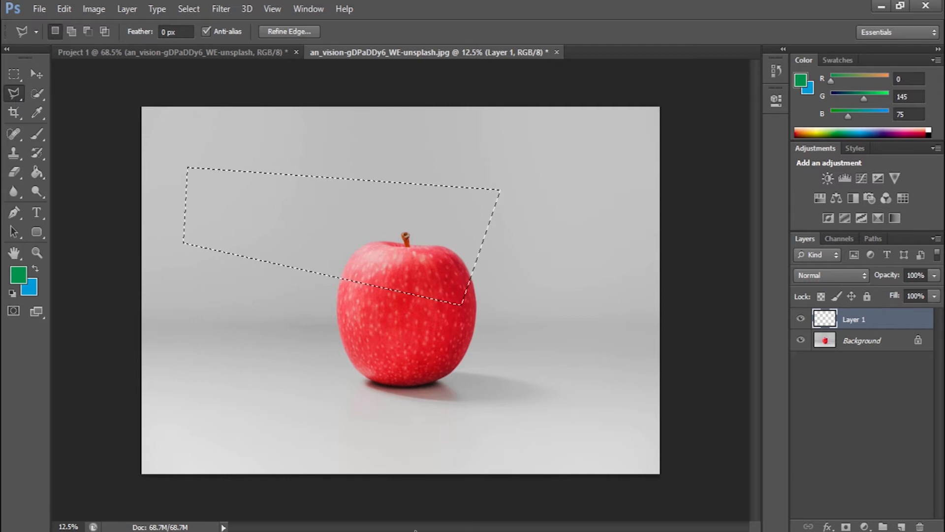
Open the photo of the green daily planner from the images folder as a separate document
{"action": "left_click", "coordinate": [394, 530]}
{"action": "left_click", "coordinate": [195, 336]}
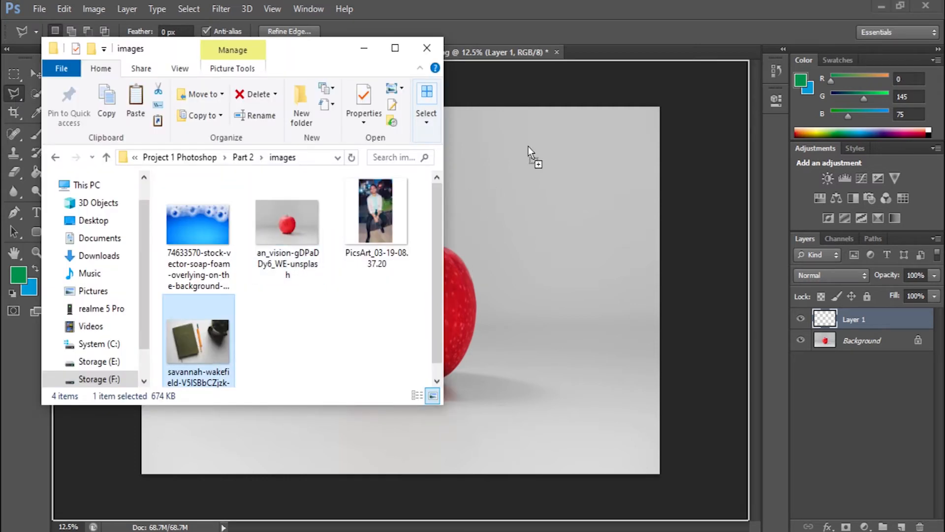
{"action": "left_click", "coordinate": [609, 55]}
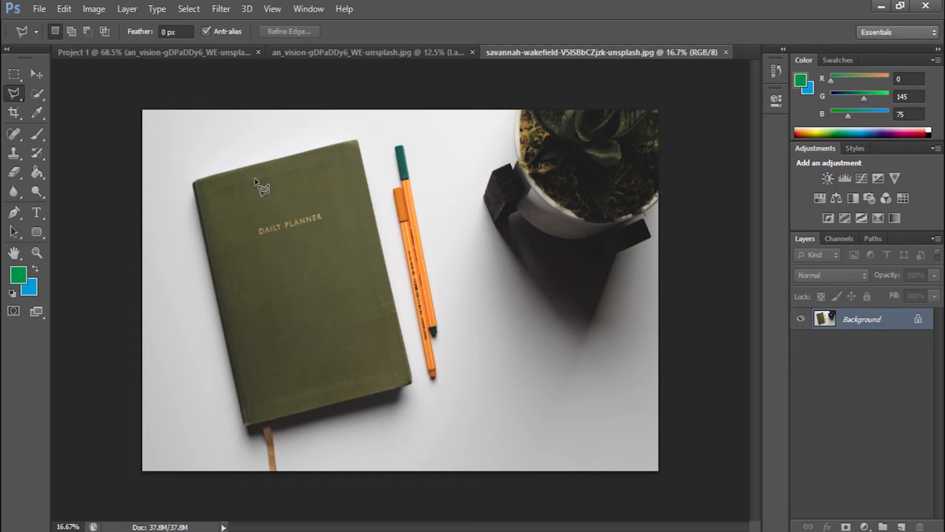
Select the green daily planner's cover with the Polygonal Lasso tool by tracing its four corners
{"action": "left_click", "coordinate": [356, 141]}
{"action": "left_click", "coordinate": [411, 382]}
{"action": "left_click", "coordinate": [247, 427]}
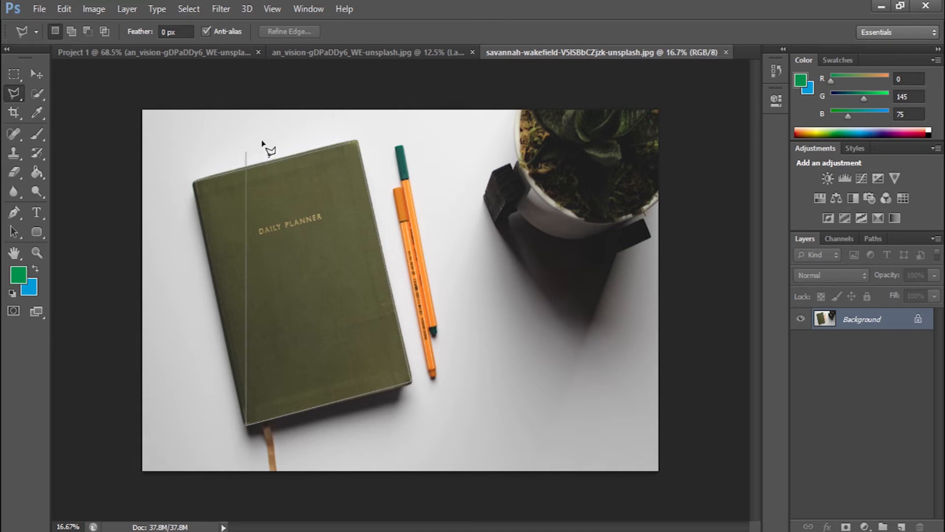
{"action": "left_click", "coordinate": [195, 184]}
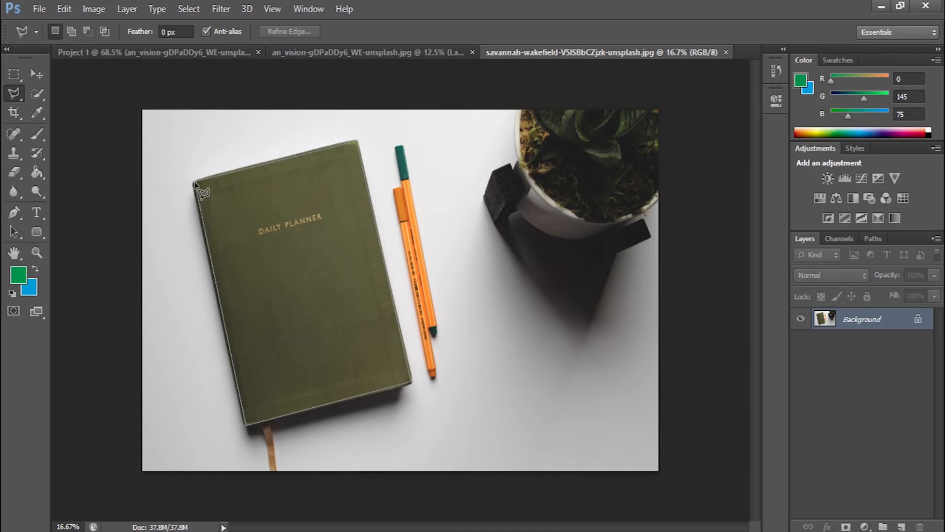
{"action": "left_click", "coordinate": [195, 185]}
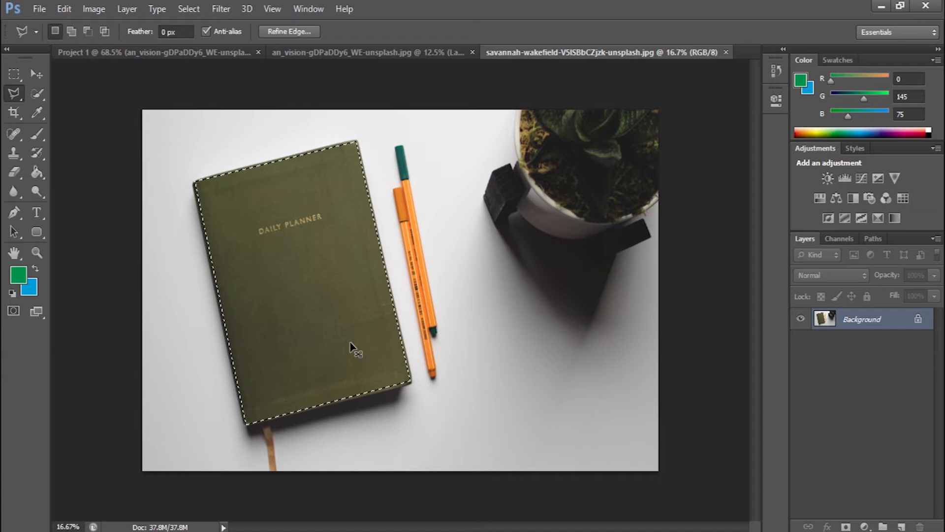
Copy the selected planner cover, duplicate it onto a new layer, and toggle the Background's visibility off and on
{"action": "key", "text": "ctrl+c"}
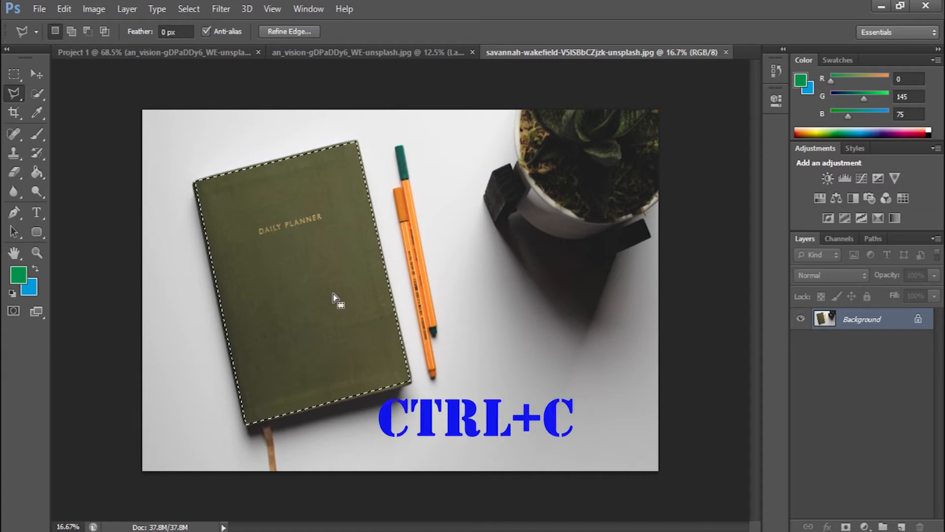
{"action": "key", "text": "ctrl+j"}
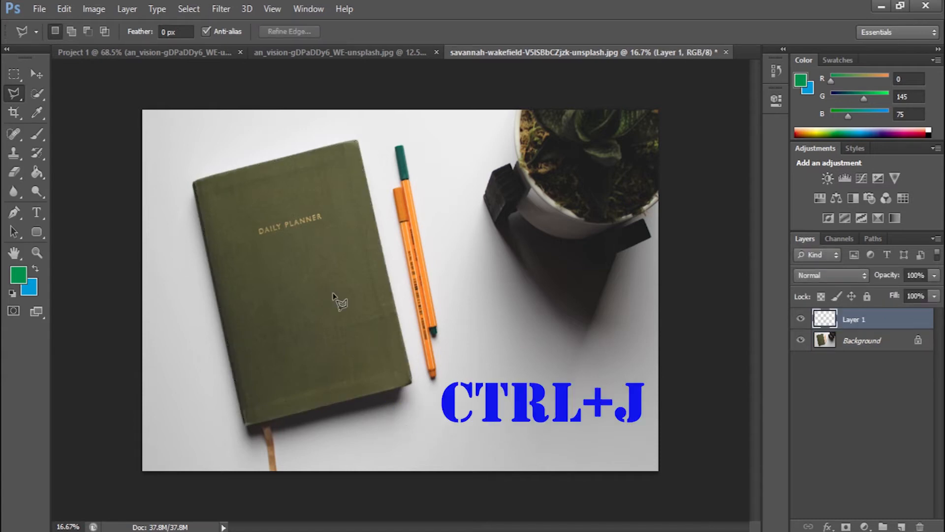
{"action": "left_click", "coordinate": [800, 340]}
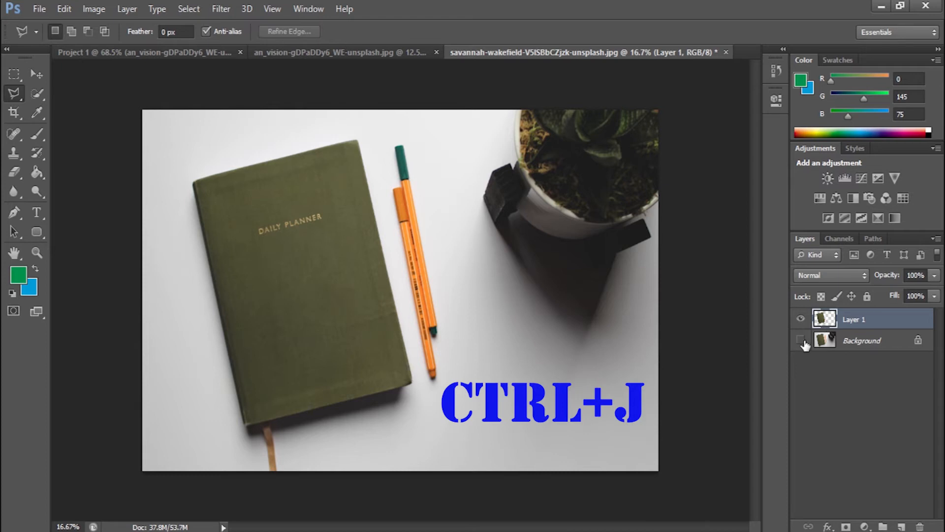
{"action": "left_click", "coordinate": [803, 341]}
Switch to the apple photo document and paste the copied planner cover onto Layer 1
{"action": "left_click", "coordinate": [310, 52]}
{"action": "left_click", "coordinate": [144, 191]}
{"action": "key", "text": "Escape"}
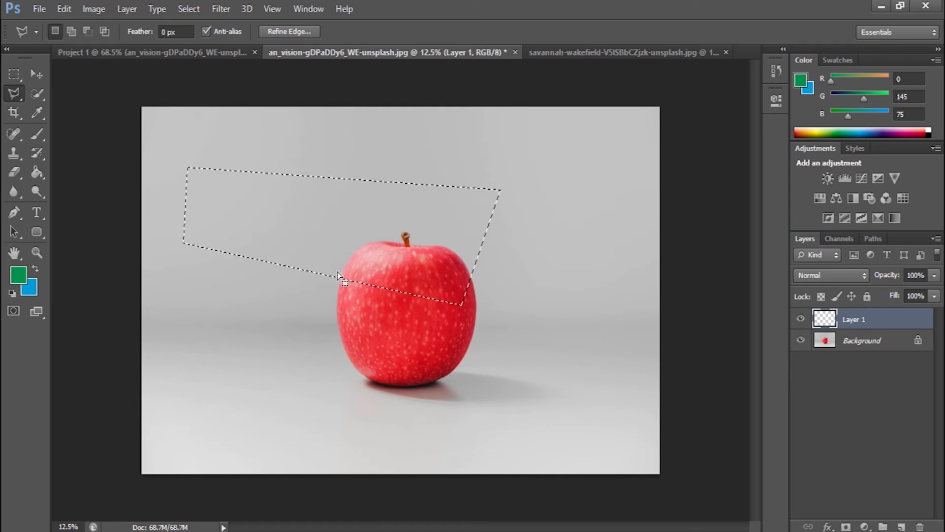
{"action": "key", "text": "ctrl+v"}
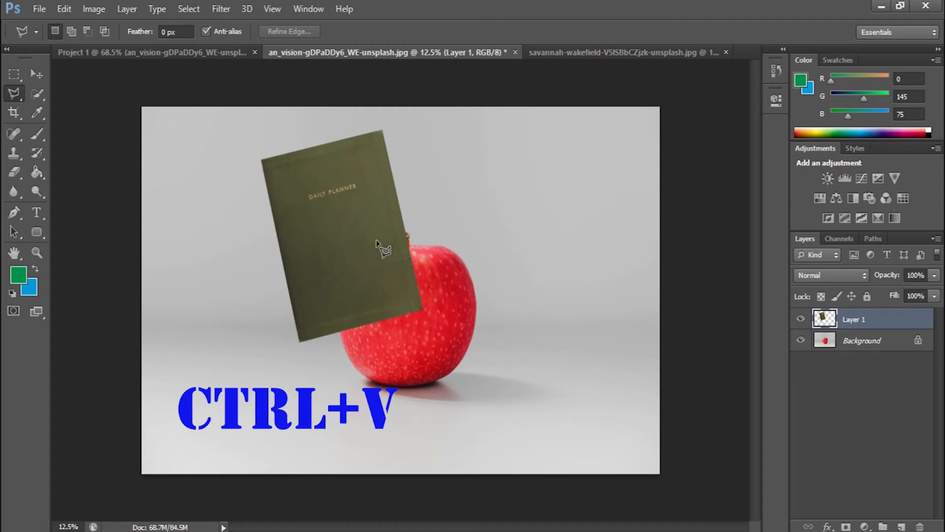
Move the pasted planner toward the apple's left side and rotate it 11.62° clockwise so it stands nearly upright
{"action": "left_click", "coordinate": [37, 74]}
{"action": "left_click_drag", "start_coordinate": [344, 266], "coordinate": [284, 238]}
{"action": "left_click_drag", "start_coordinate": [297, 313], "coordinate": [313, 325]}
{"action": "left_click_drag", "start_coordinate": [388, 398], "coordinate": [340, 415]}
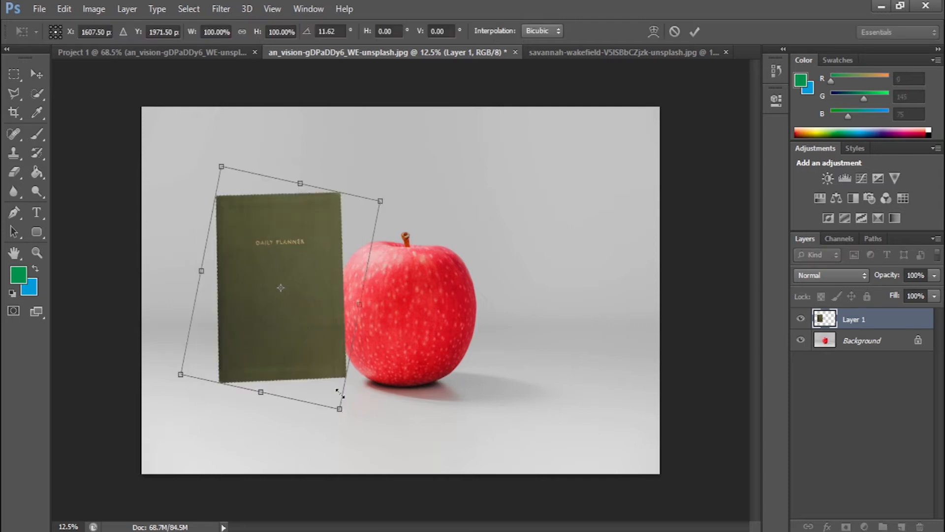
Shift the planner clear of the apple's left side, scale it to 104.15% width and 97.55% height, and apply the transformation
{"action": "left_click_drag", "start_coordinate": [329, 339], "coordinate": [285, 351]}
{"action": "mouse_move", "coordinate": [300, 423]}
{"action": "left_mouse_down"}
{"action": "mouse_move", "coordinate": [325, 419]}
{"action": "mouse_move", "coordinate": [310, 404]}
{"action": "mouse_move", "coordinate": [309, 422]}
{"action": "left_mouse_up"}
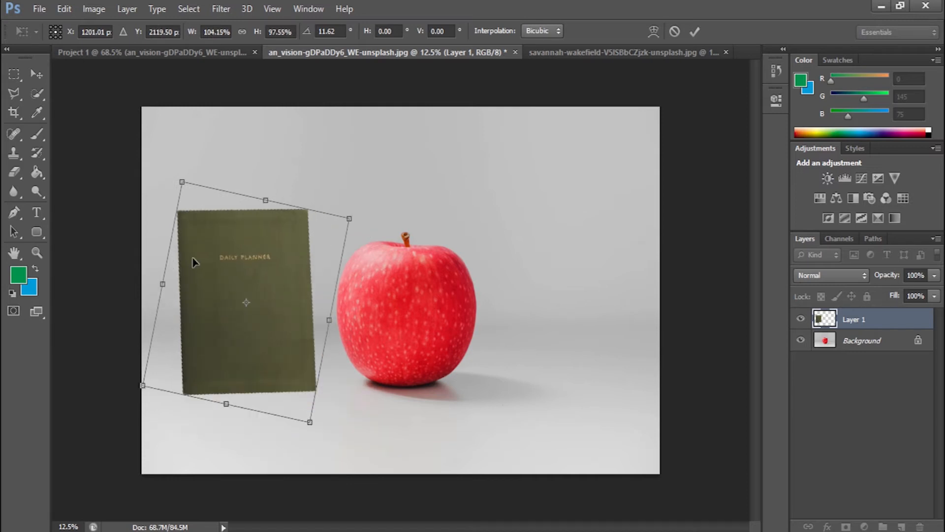
{"action": "left_click", "coordinate": [37, 75]}
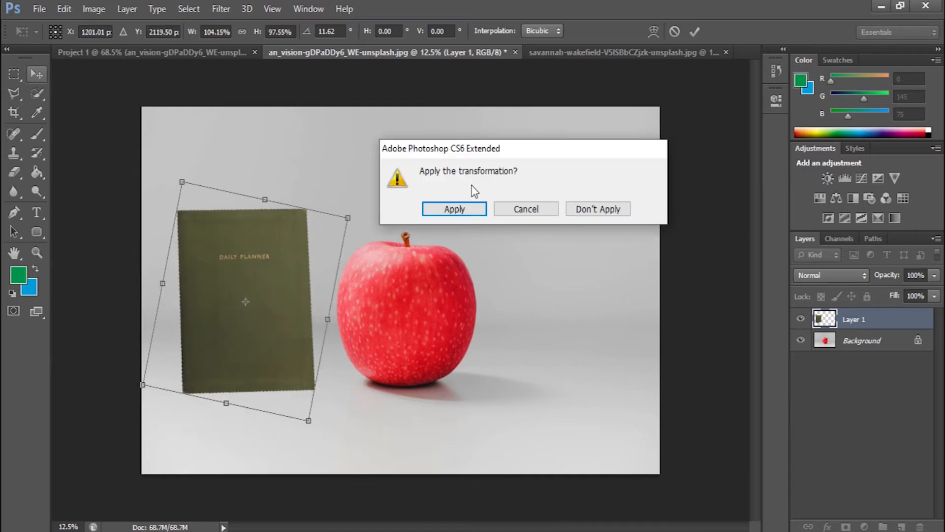
{"action": "left_click", "coordinate": [450, 209]}
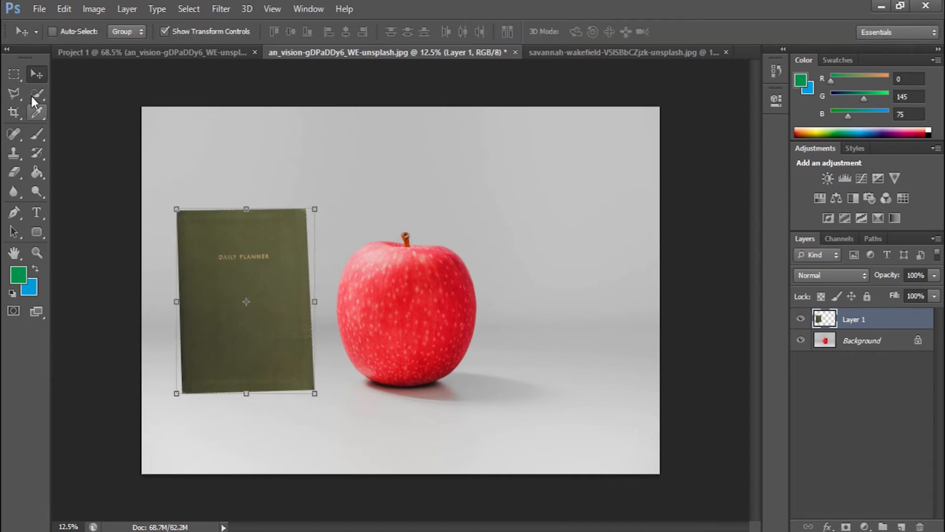
Free Transform the planner layer to move it to the right side of the apple and commit the transformation
{"action": "key", "text": "m"}
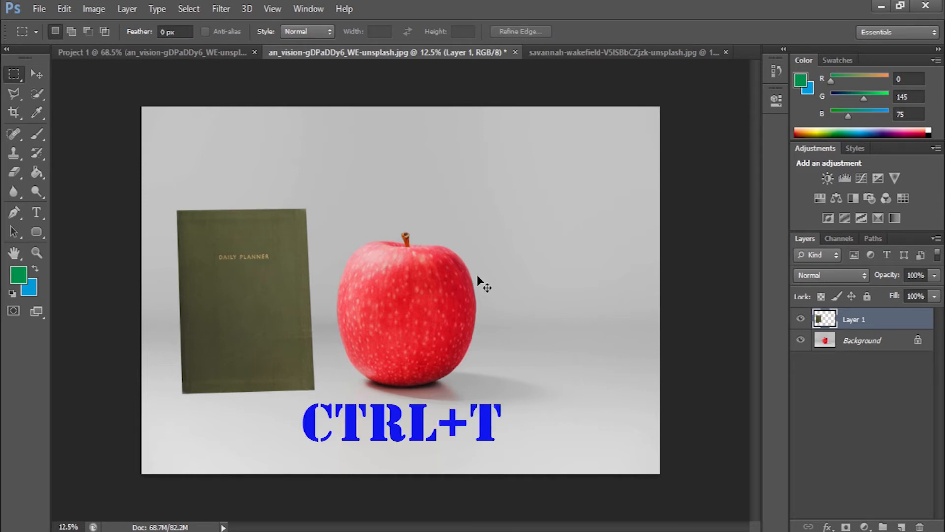
{"action": "key", "text": "ctrl+t"}
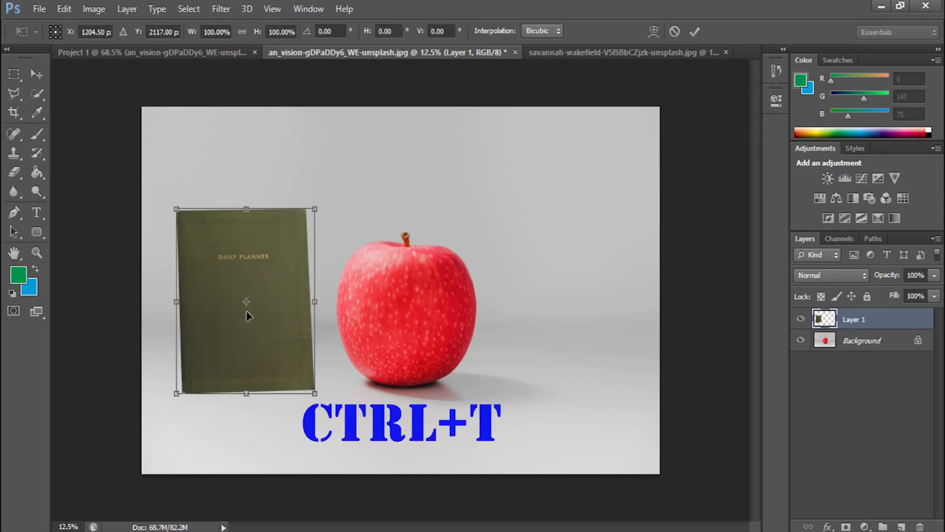
{"action": "left_click_drag", "start_coordinate": [282, 215], "coordinate": [312, 178]}
{"action": "mouse_move", "coordinate": [555, 249]}
{"action": "left_mouse_down"}
{"action": "mouse_move", "coordinate": [568, 202]}
{"action": "mouse_move", "coordinate": [597, 217]}
{"action": "mouse_move", "coordinate": [568, 251]}
{"action": "left_mouse_up"}
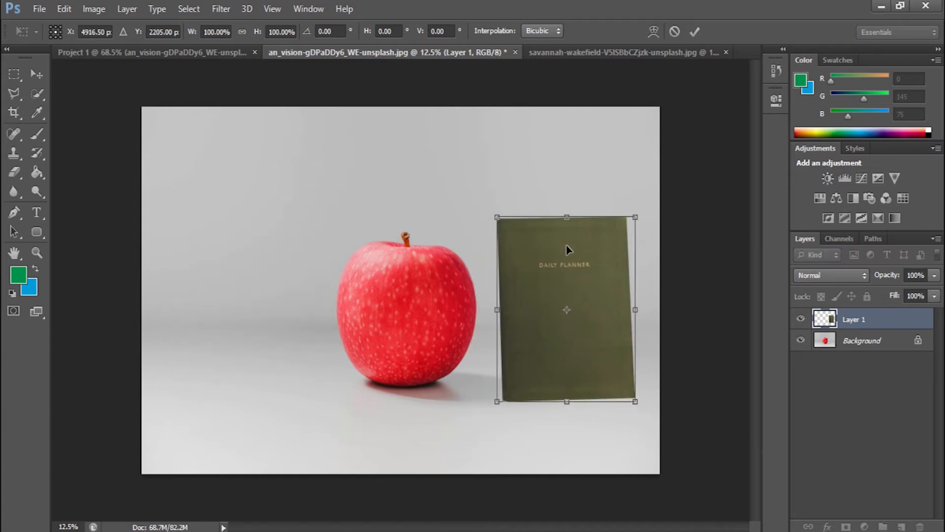
{"action": "left_click", "coordinate": [693, 31]}
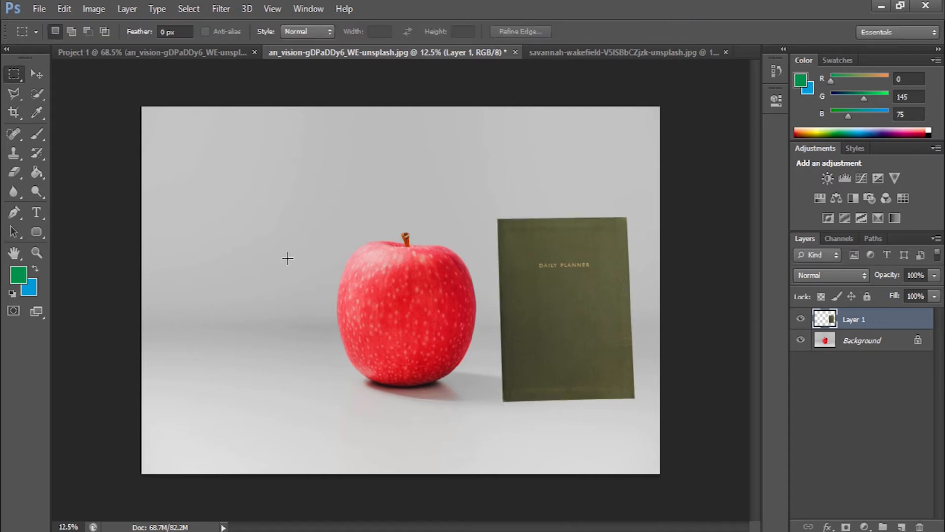
Select the apple on the Background layer by tracing its outline with the Magnetic Lasso tool and closing the path
{"action": "left_click", "coordinate": [15, 93]}
{"action": "mouse_move", "coordinate": [14, 95]}
{"action": "left_mouse_down"}
{"action": "mouse_move", "coordinate": [50, 119]}
{"action": "mouse_move", "coordinate": [76, 119]}
{"action": "left_mouse_up"}
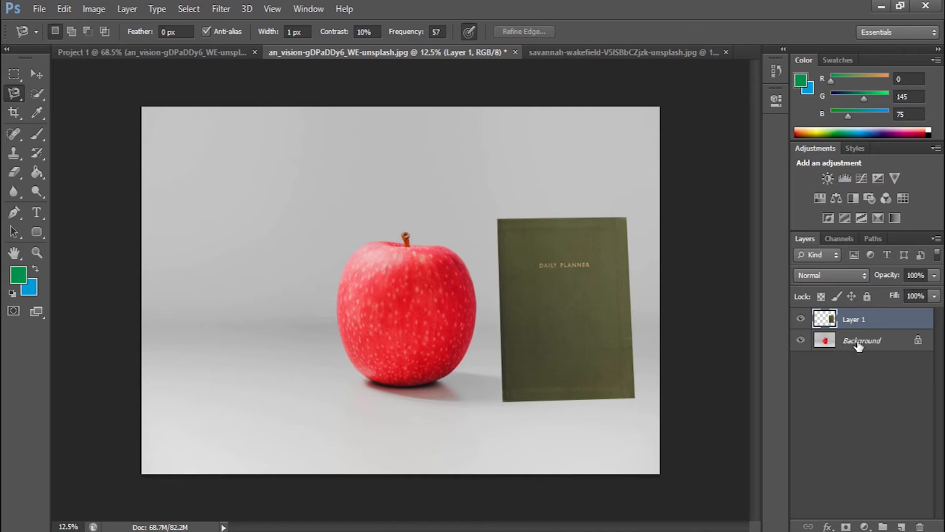
{"action": "left_click", "coordinate": [859, 341]}
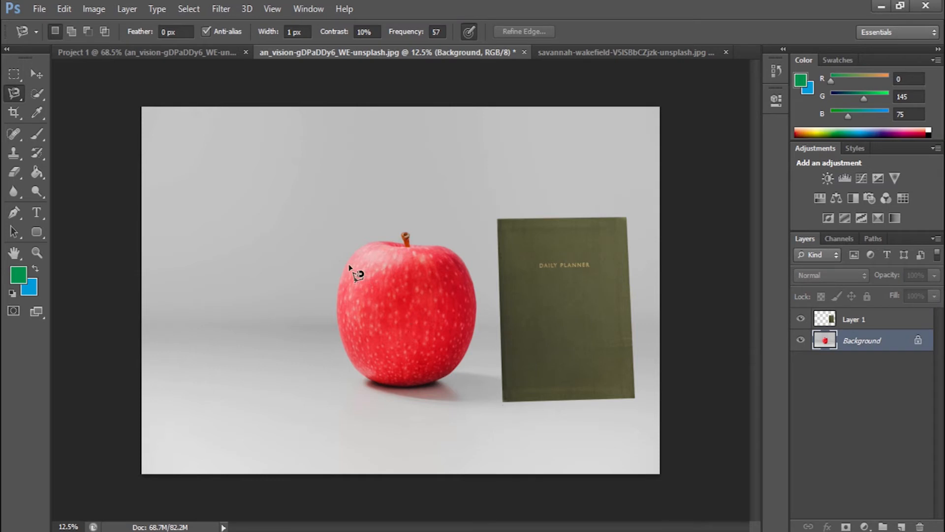
{"action": "left_click", "coordinate": [347, 265]}
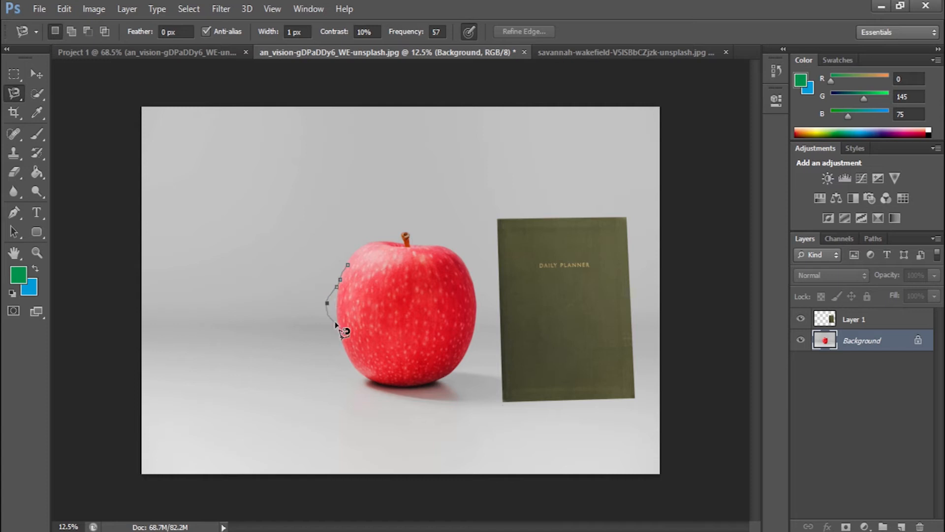
{"action": "key", "text": "BackSpace"}
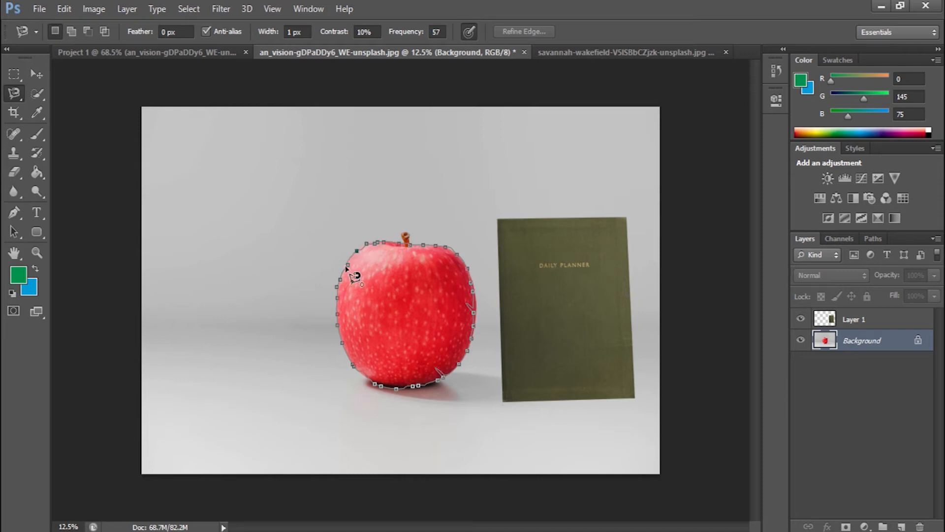
{"action": "left_click", "coordinate": [349, 267]}
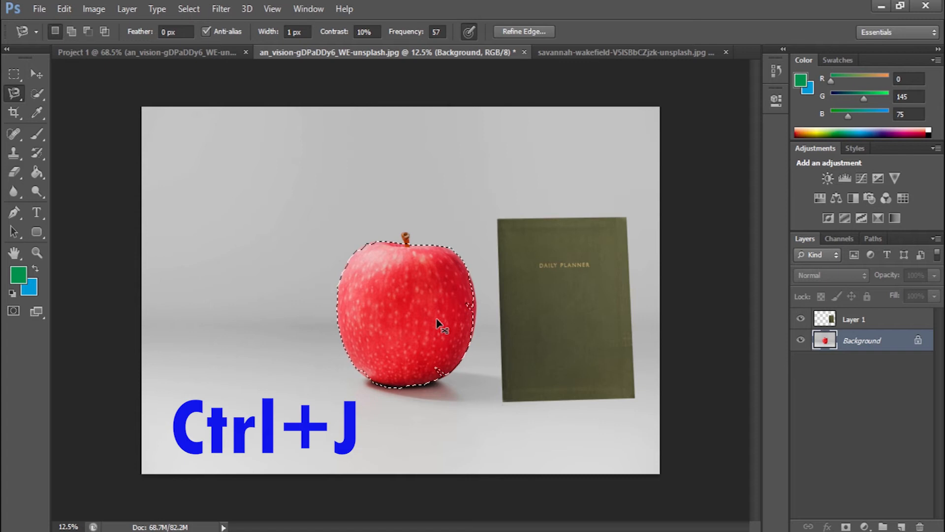
Copy the selected apple to a new layer and inspect it alone by temporarily hiding the Background and Layer 1
{"action": "key", "text": "ctrl+j"}
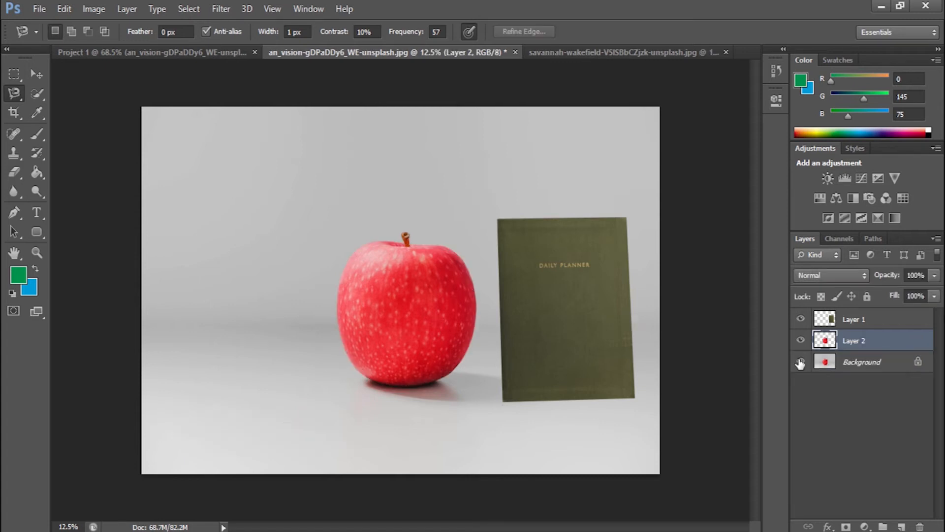
{"action": "left_click", "coordinate": [800, 364]}
{"action": "left_click", "coordinate": [801, 319]}
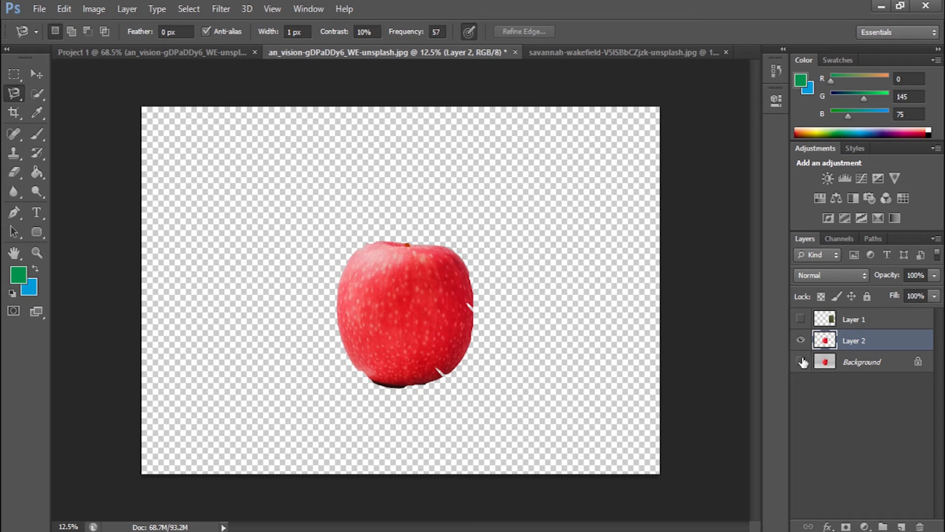
{"action": "left_click", "coordinate": [800, 362]}
{"action": "left_click", "coordinate": [801, 319]}
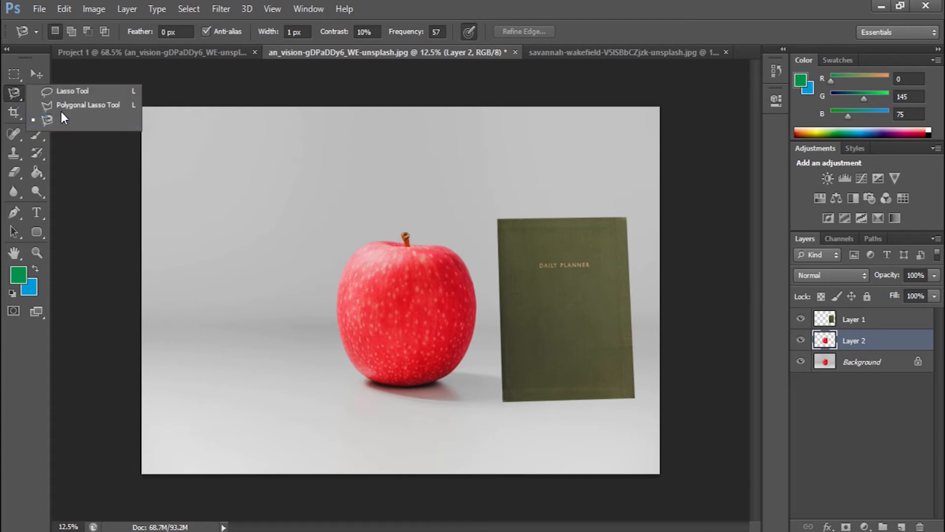
Set the lasso group back to the standard Lasso tool and activate the Quick Selection tool
{"action": "left_click", "coordinate": [72, 91]}
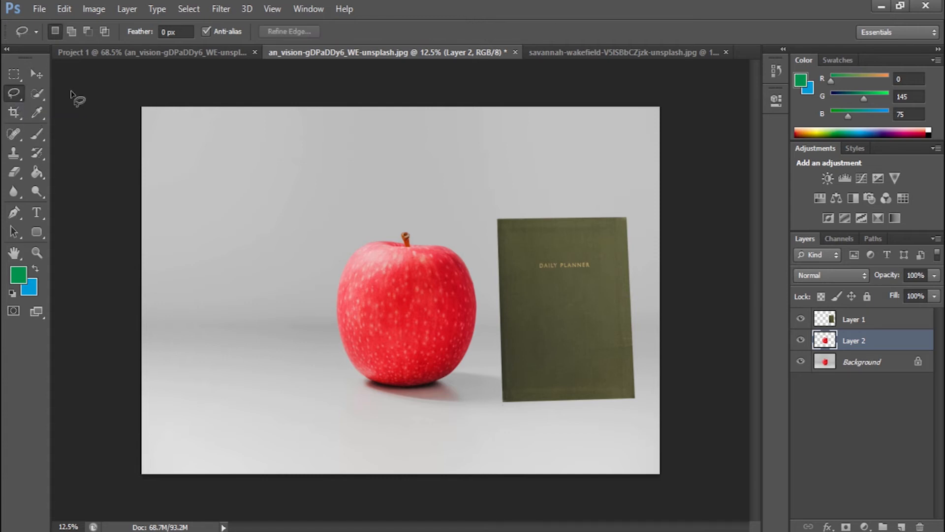
{"action": "left_click", "coordinate": [40, 93]}
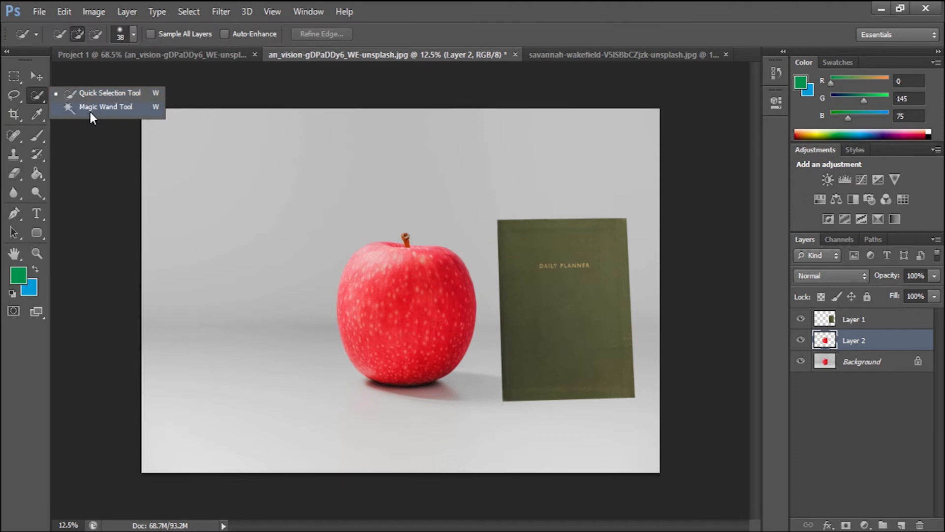
{"action": "left_click", "coordinate": [54, 95]}
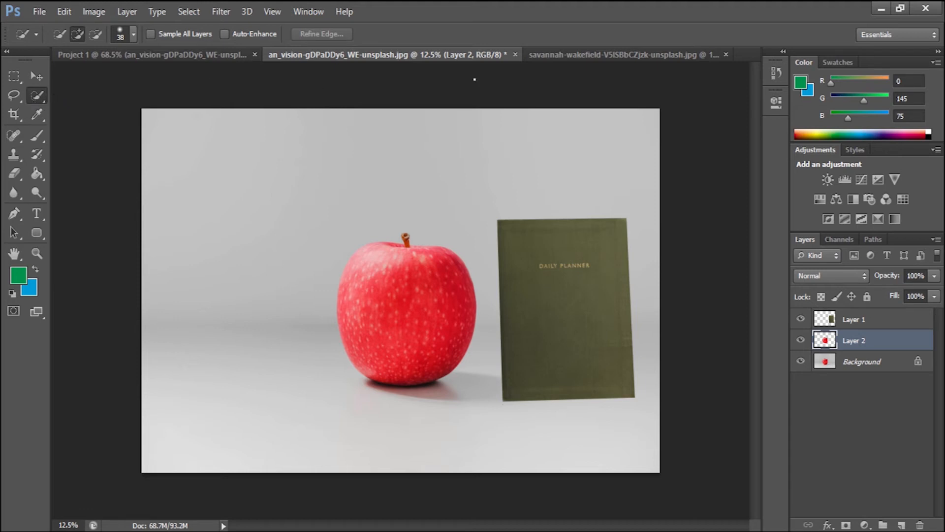
Close the apple photo, the planner photo and Project 1 without saving their changes
{"action": "left_click", "coordinate": [515, 55]}
{"action": "key", "text": "Escape"}
{"action": "left_click", "coordinate": [585, 54]}
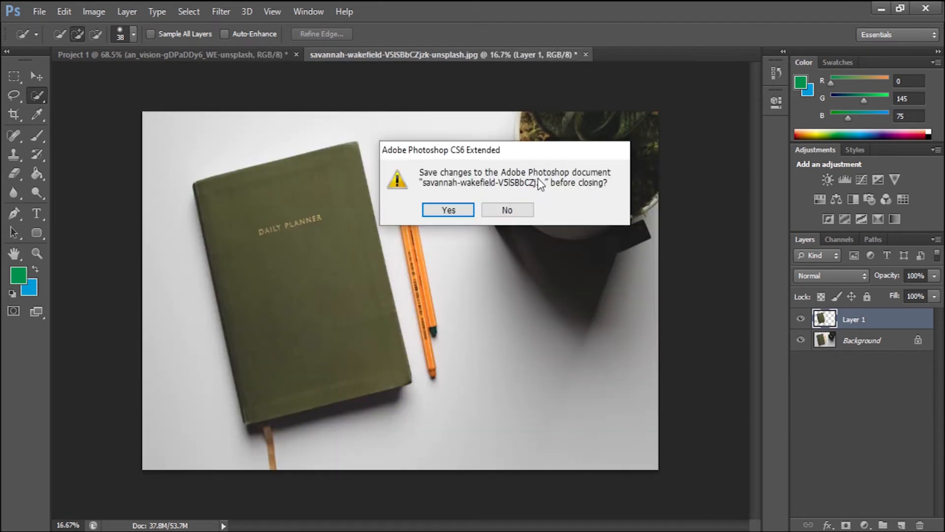
{"action": "left_click", "coordinate": [487, 214]}
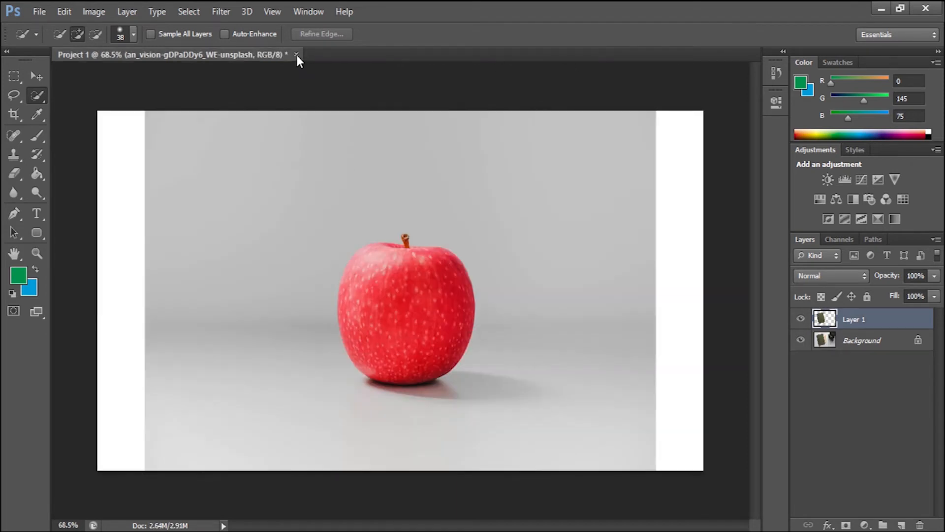
{"action": "left_click", "coordinate": [296, 53]}
{"action": "left_click", "coordinate": [518, 208]}
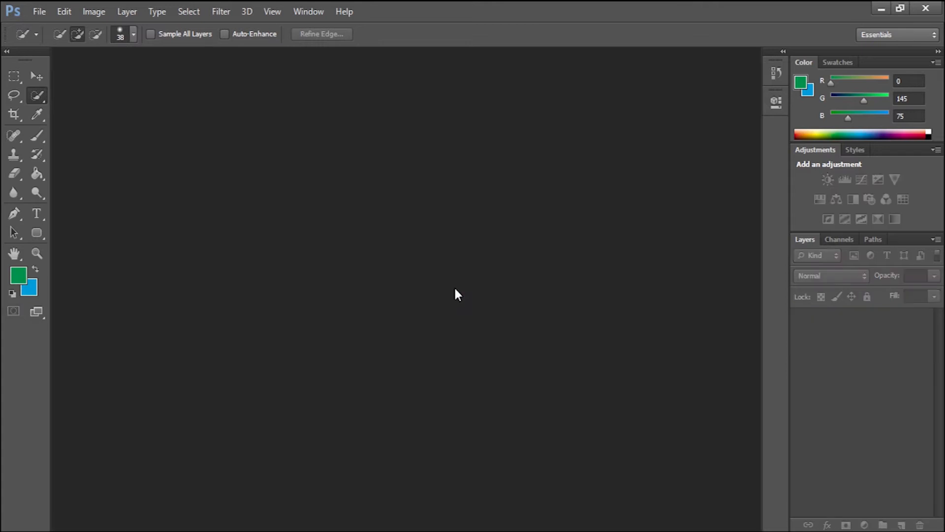
Open the apple photo from the file folder as a fresh document
{"action": "left_click", "coordinate": [331, 513]}
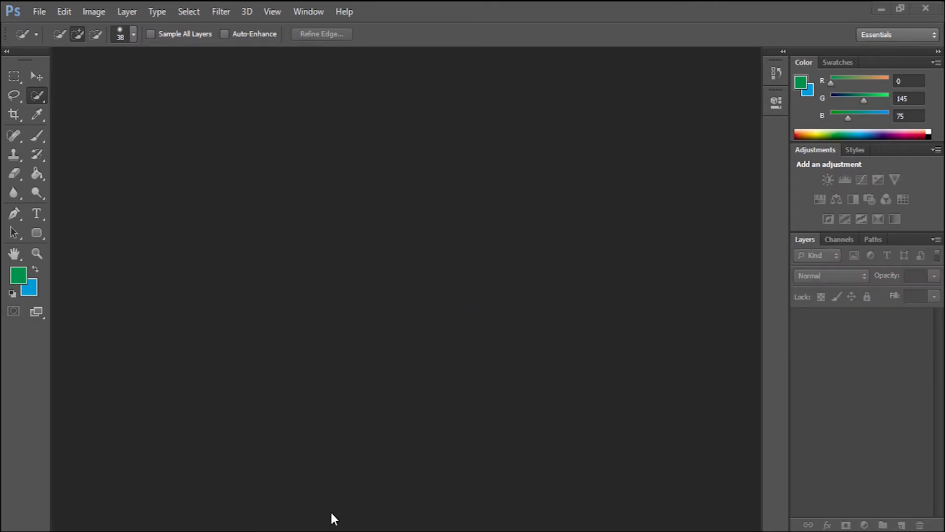
{"action": "left_click_drag", "start_coordinate": [285, 257], "coordinate": [567, 256]}
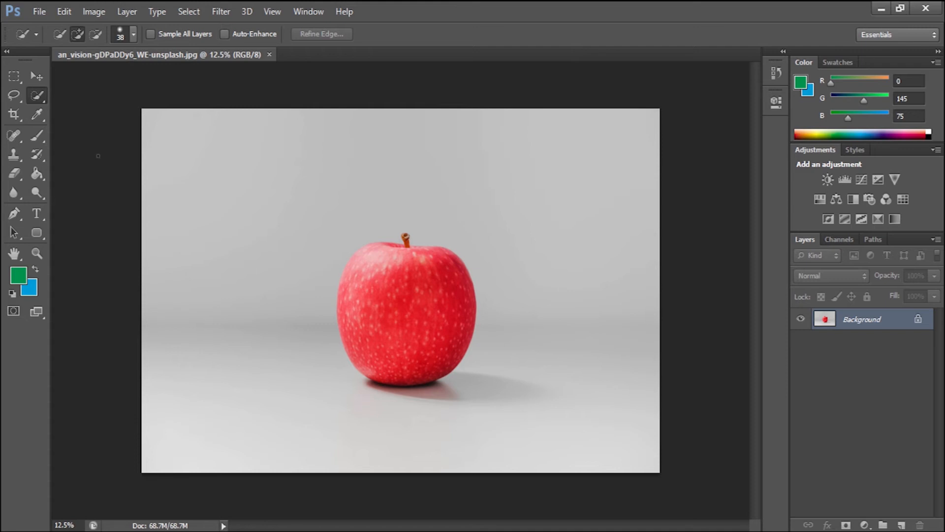
Try selecting the apple's red and lighter upper areas with the Magic Wand tool, and clear the selection
{"action": "left_click_drag", "start_coordinate": [40, 95], "coordinate": [69, 106]}
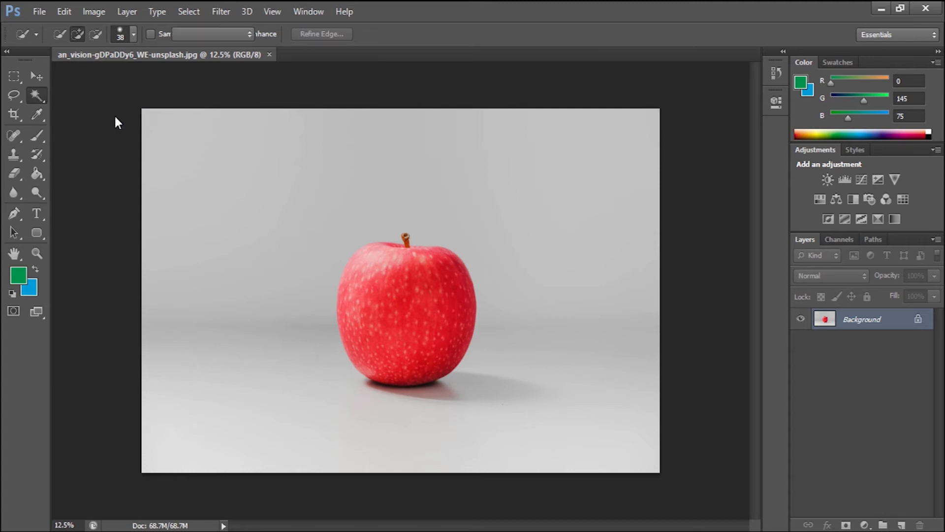
{"action": "left_click", "coordinate": [404, 309]}
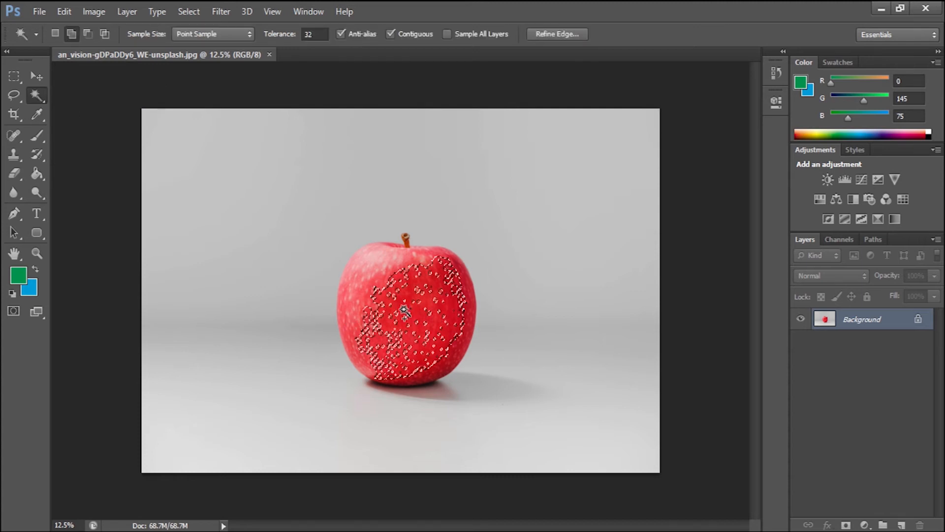
{"action": "left_click", "coordinate": [377, 274]}
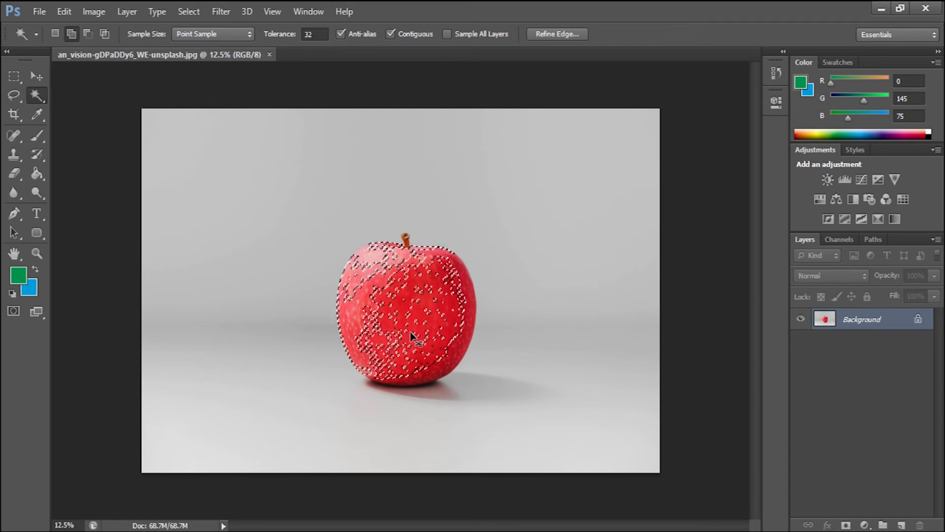
{"action": "key", "text": "ctrl+d"}
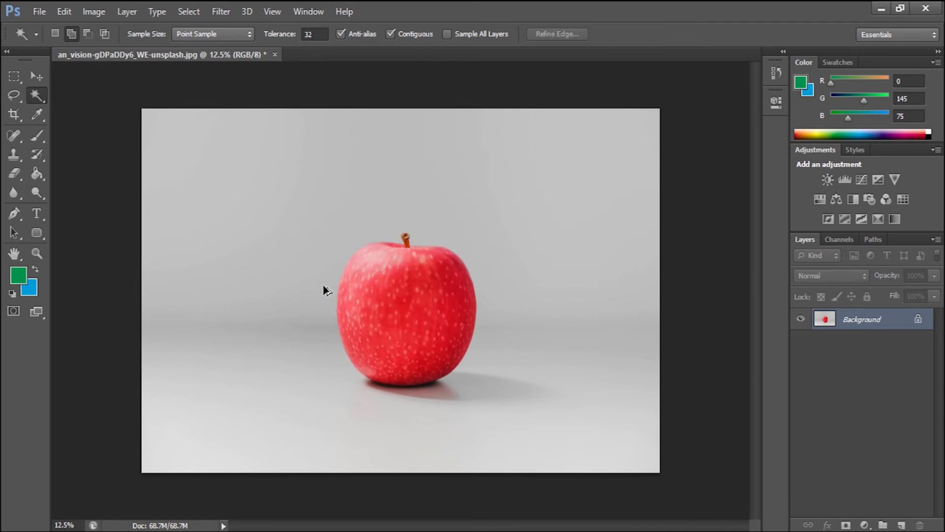
Switch to the Quick Selection tool and enlarge its brush size to 502 px
{"action": "left_click_drag", "start_coordinate": [39, 93], "coordinate": [93, 96]}
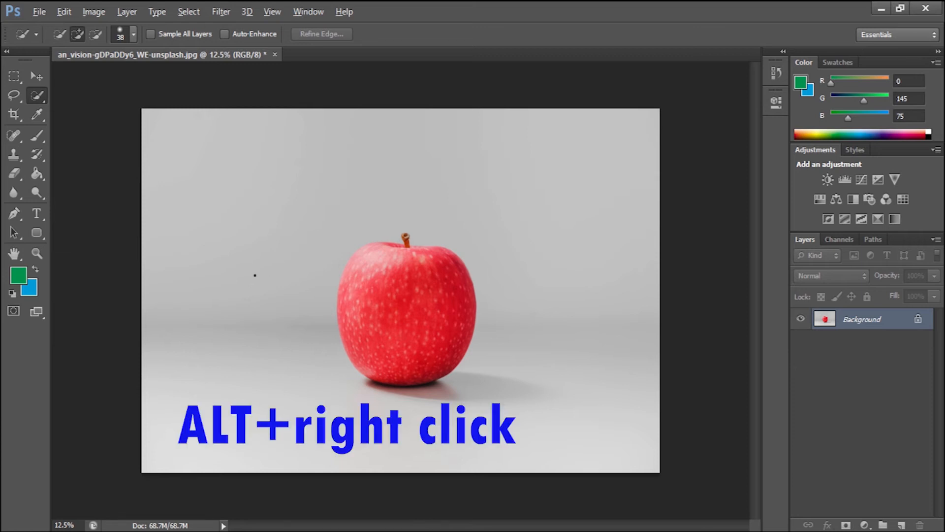
{"action": "right_click", "coordinate": [255, 276], "text": "alt"}
{"action": "mouse_move", "coordinate": [256, 275]}
{"action": "left_mouse_down"}
{"action": "mouse_move", "coordinate": [275, 279]}
{"action": "mouse_move", "coordinate": [271, 350]}
{"action": "left_mouse_up"}
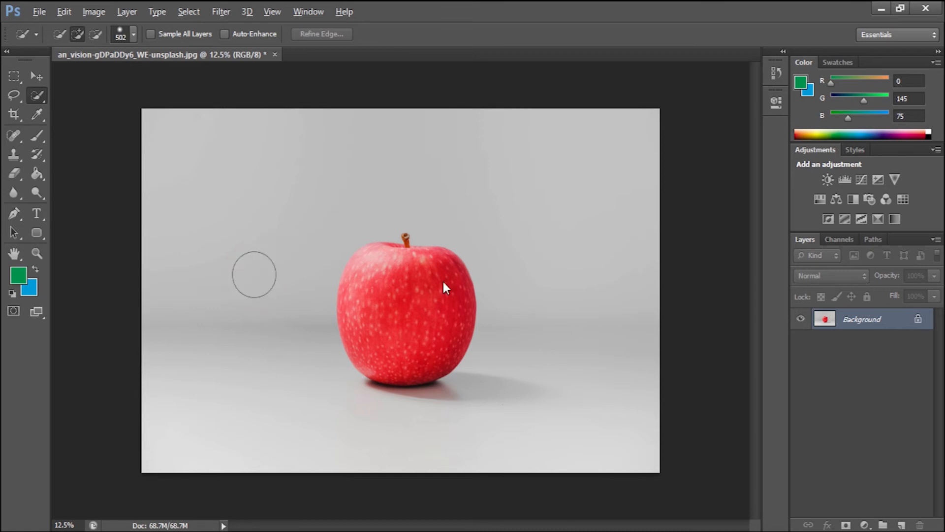
Select the apple without its stem using the Quick Selection tool and copy it to a new layer, checking it with the Background hidden
{"action": "left_click", "coordinate": [402, 298]}
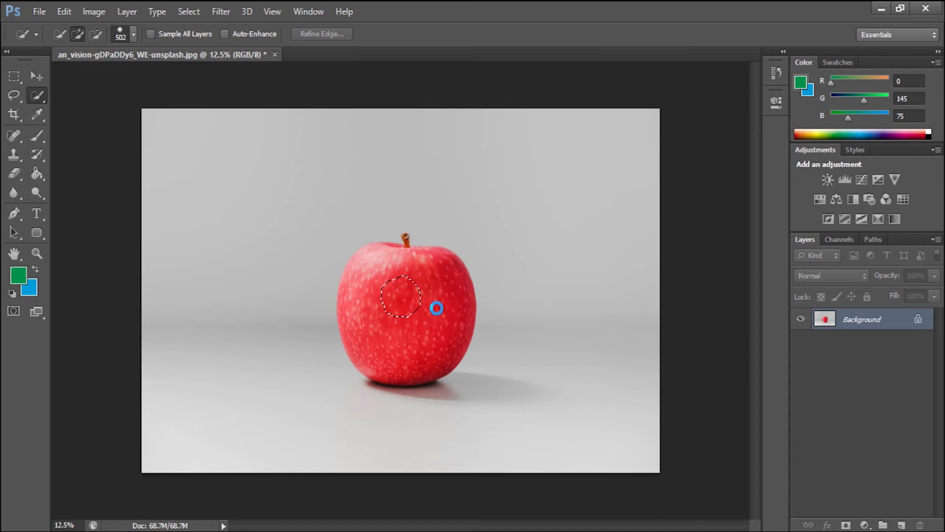
{"action": "left_click_drag", "start_coordinate": [420, 296], "coordinate": [426, 280]}
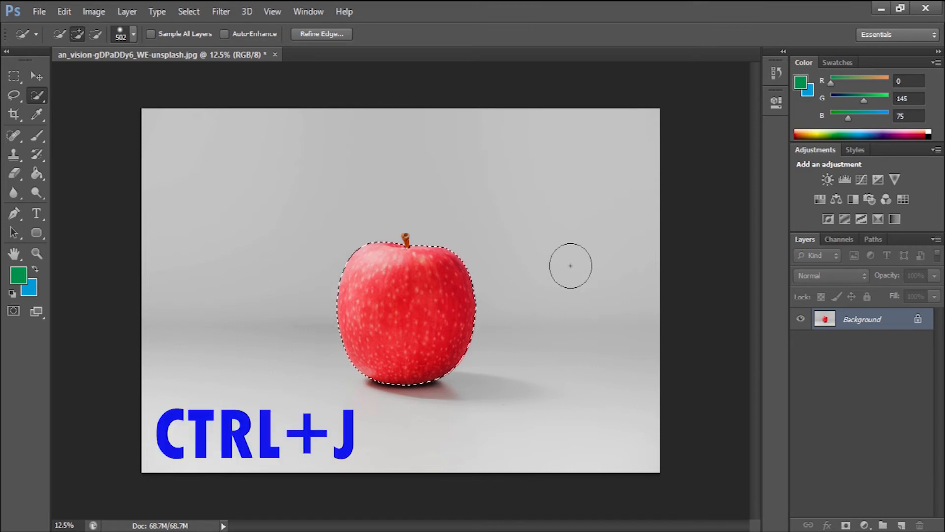
{"action": "key", "text": "ctrl+j"}
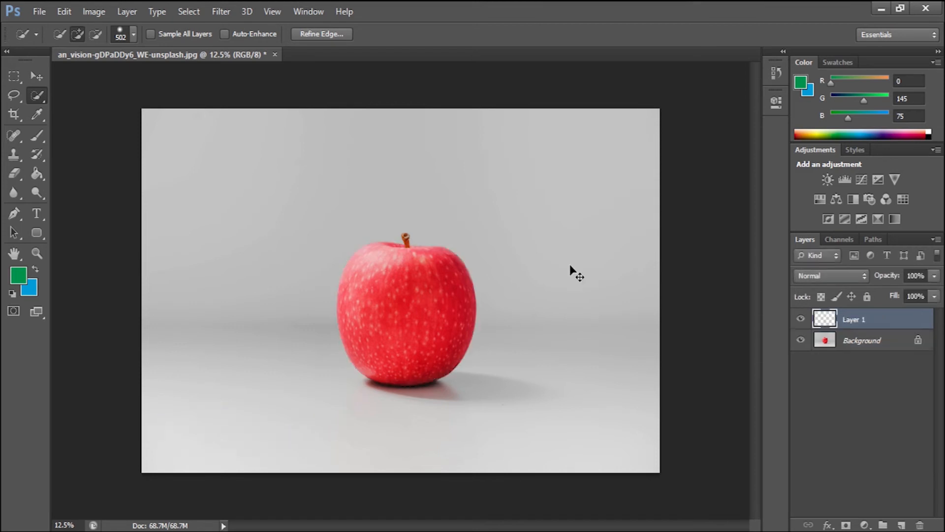
{"action": "left_click", "coordinate": [801, 340]}
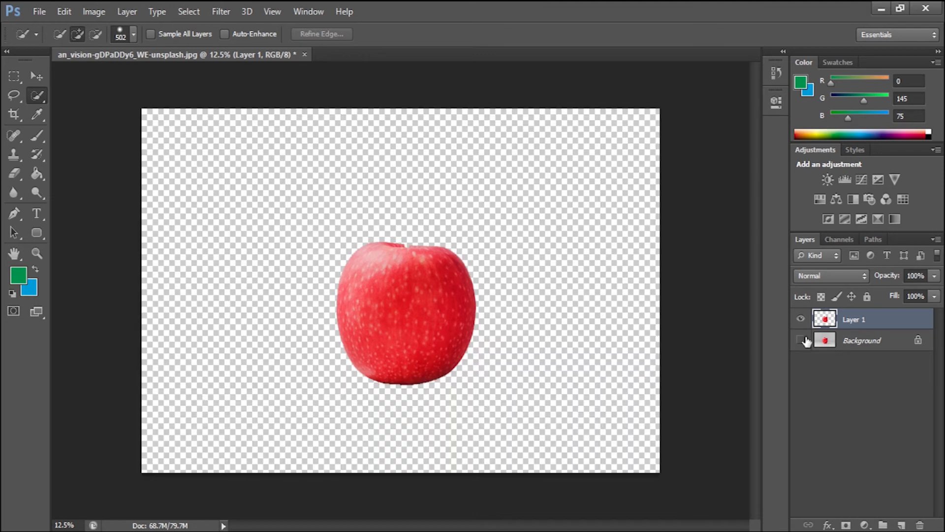
{"action": "left_click", "coordinate": [801, 340]}
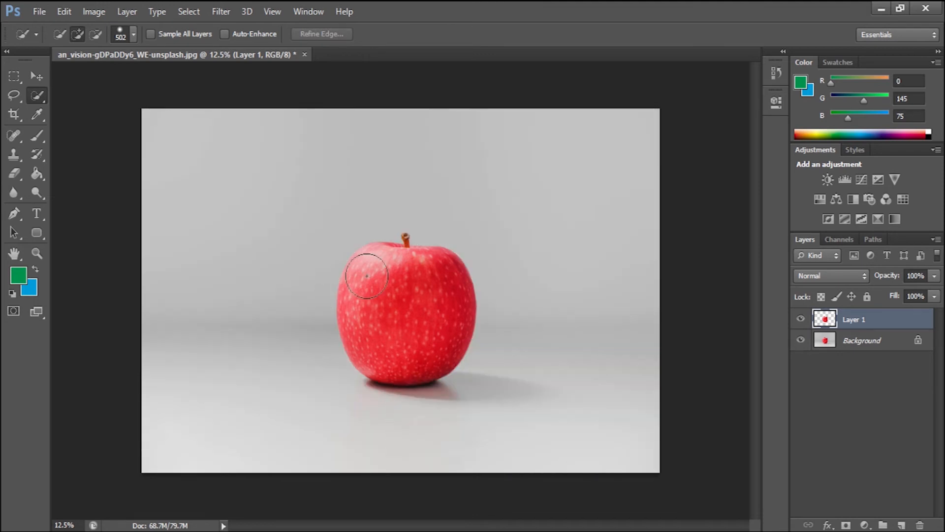
Switch to the Magic Wand tool, load Layer 1's apple outline as a selection on the Background layer, and clear the selection
{"action": "right_click", "coordinate": [37, 95]}
{"action": "left_click", "coordinate": [81, 109]}
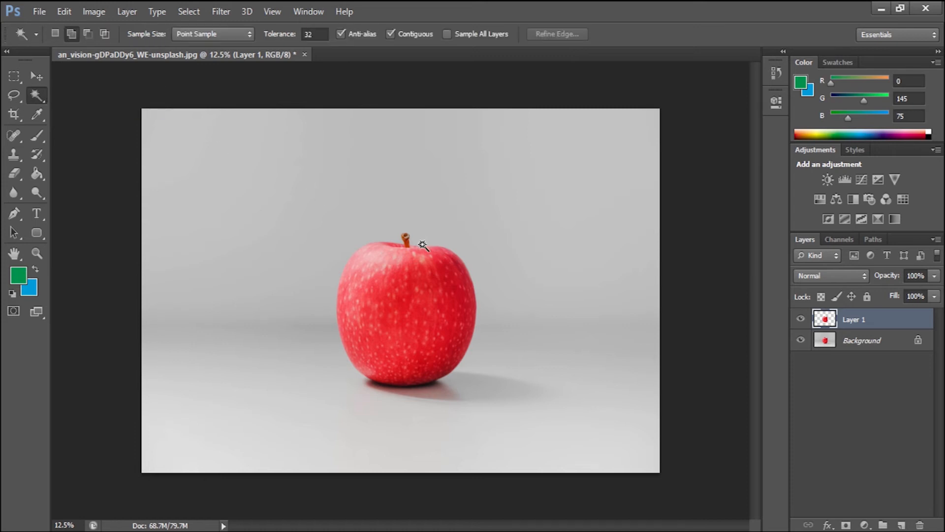
{"action": "scroll", "coordinate": [410, 226], "scroll_direction": "up", "scroll_amount": 5}
{"action": "scroll", "coordinate": [410, 225], "scroll_direction": "up", "scroll_amount": 1}
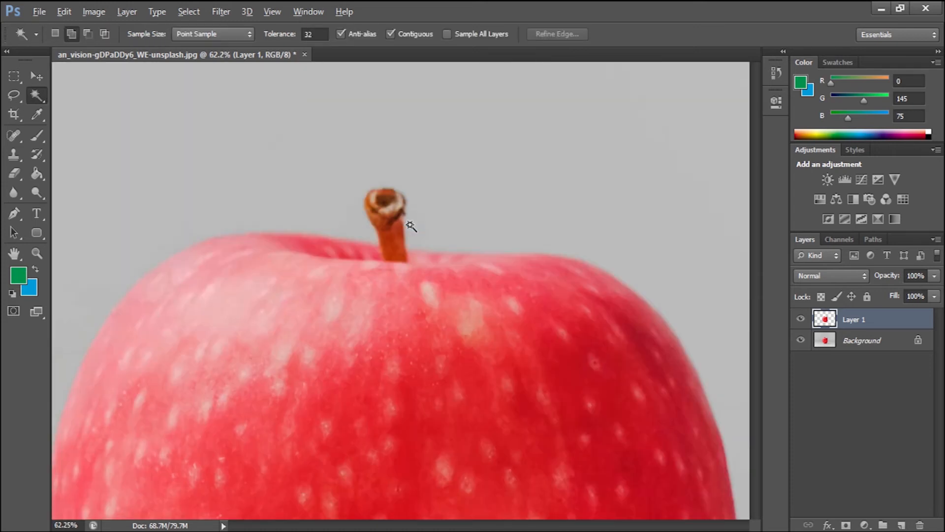
{"action": "left_click", "coordinate": [823, 341]}
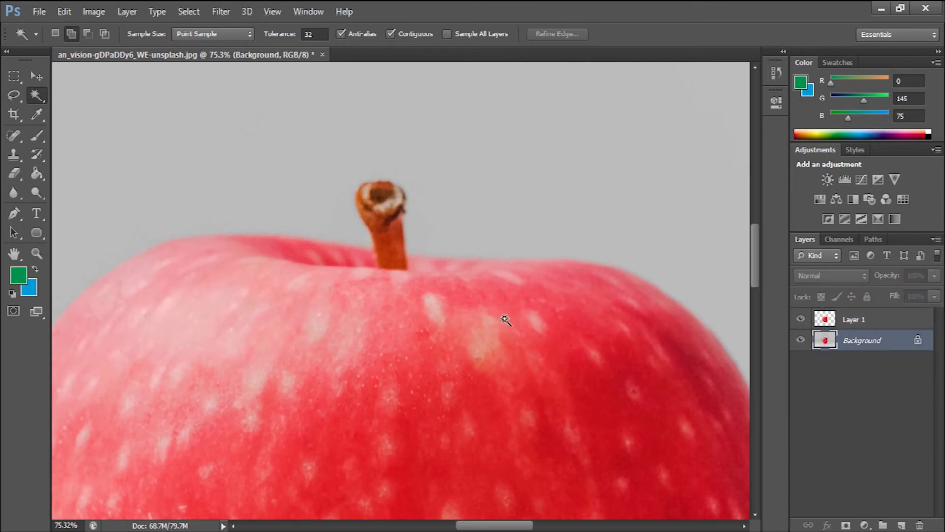
{"action": "left_click", "coordinate": [827, 319], "text": "ctrl"}
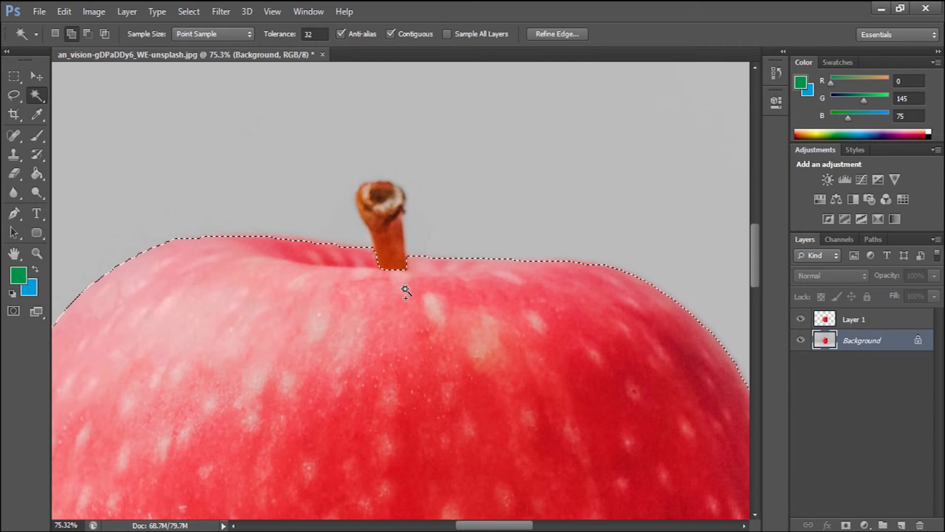
{"action": "scroll", "coordinate": [426, 254], "scroll_direction": "down", "scroll_amount": 5}
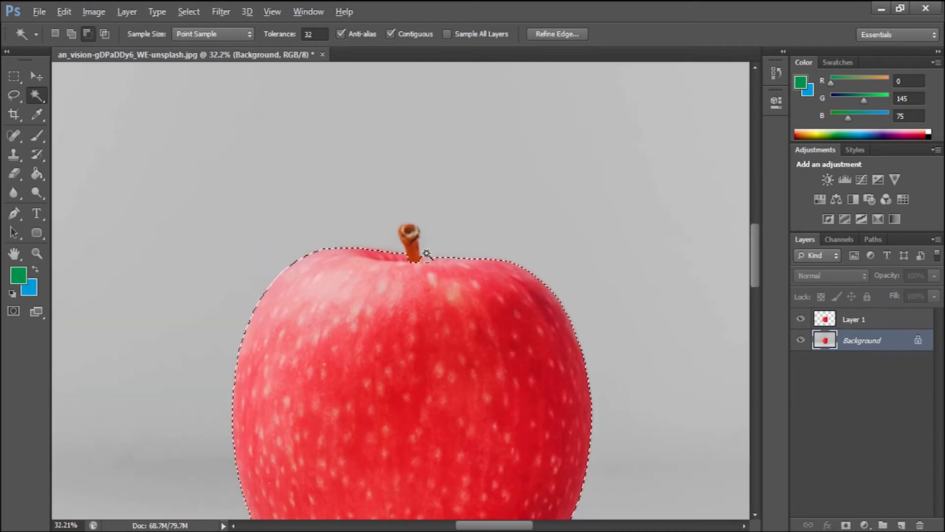
{"action": "scroll", "coordinate": [426, 254], "scroll_direction": "down", "scroll_amount": 1}
{"action": "scroll", "coordinate": [706, 338], "scroll_direction": "down", "scroll_amount": 2}
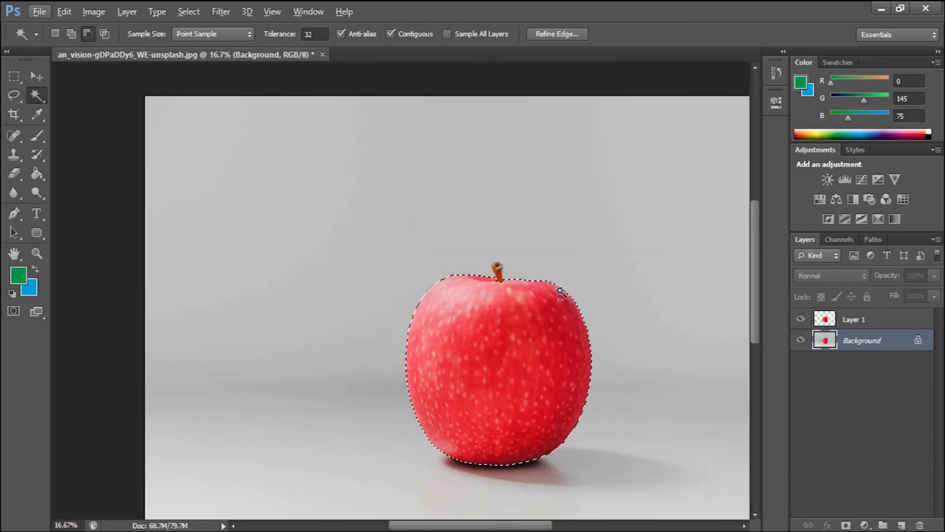
{"action": "key", "text": "ctrl+d"}
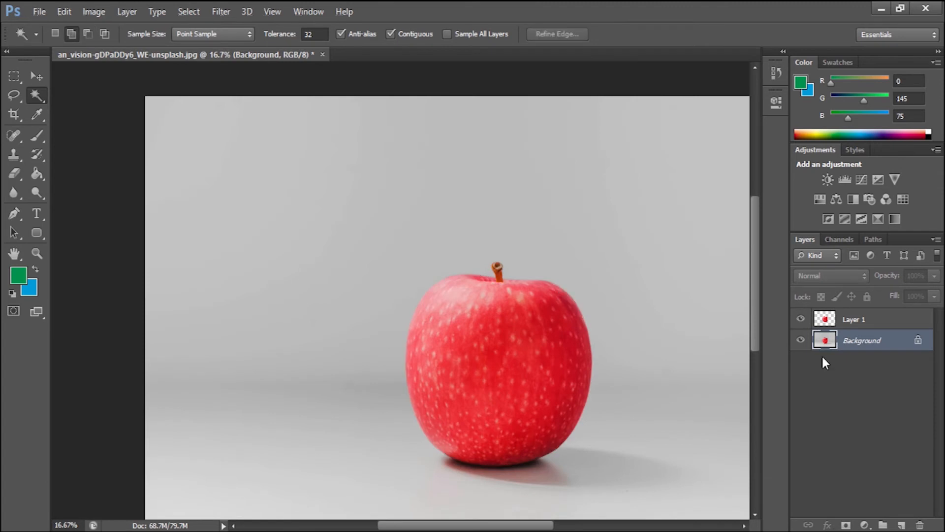
Load the apple outline from Layer 1 as a selection and try adding the stem with the Magic Wand tool
{"action": "left_click", "coordinate": [874, 324]}
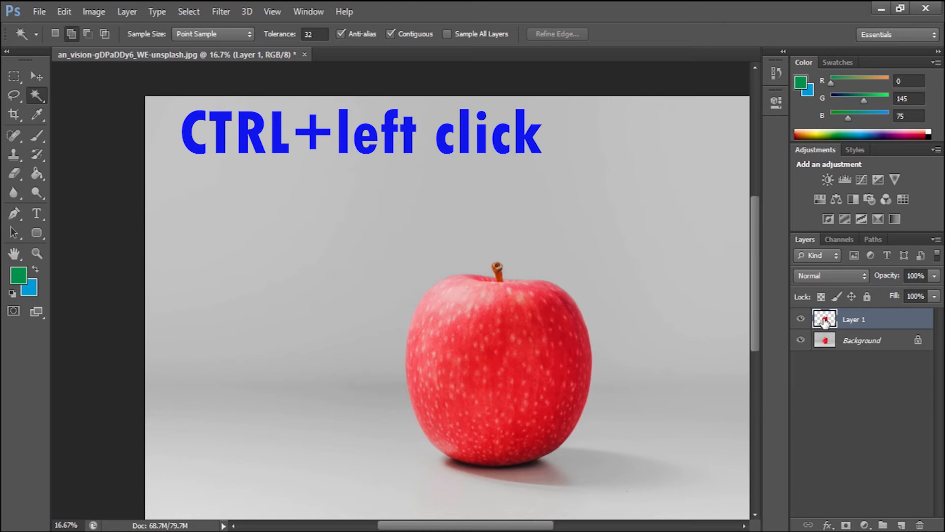
{"action": "left_click", "coordinate": [827, 322], "text": "ctrl"}
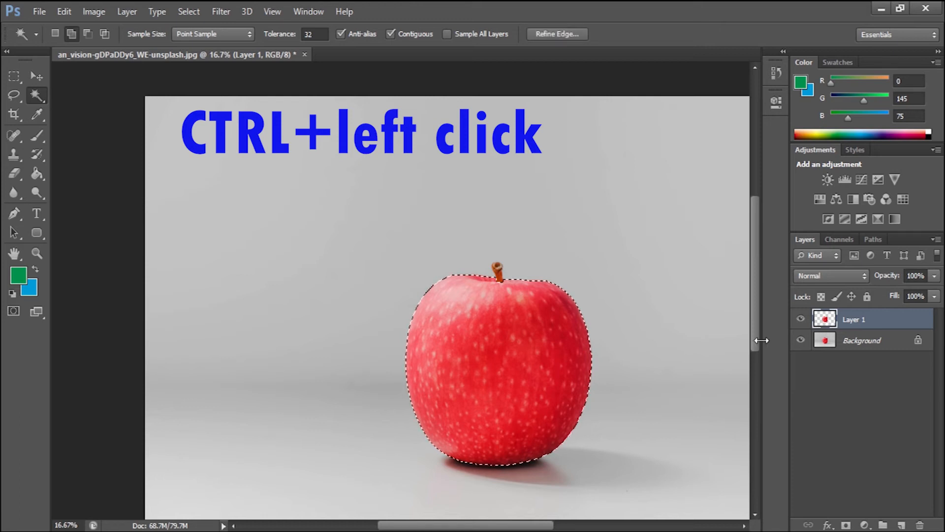
{"action": "scroll", "coordinate": [513, 298], "scroll_direction": "up", "scroll_amount": 5}
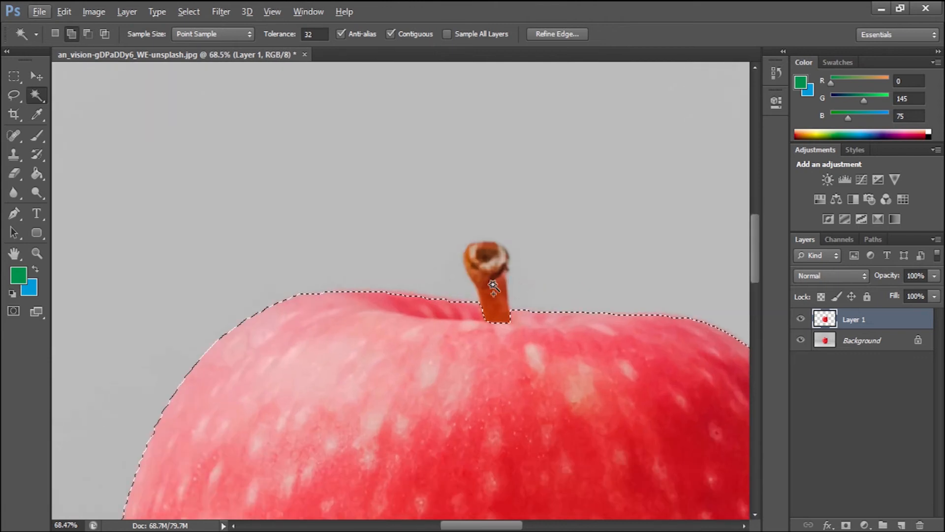
{"action": "left_click", "coordinate": [491, 275], "text": "shift"}
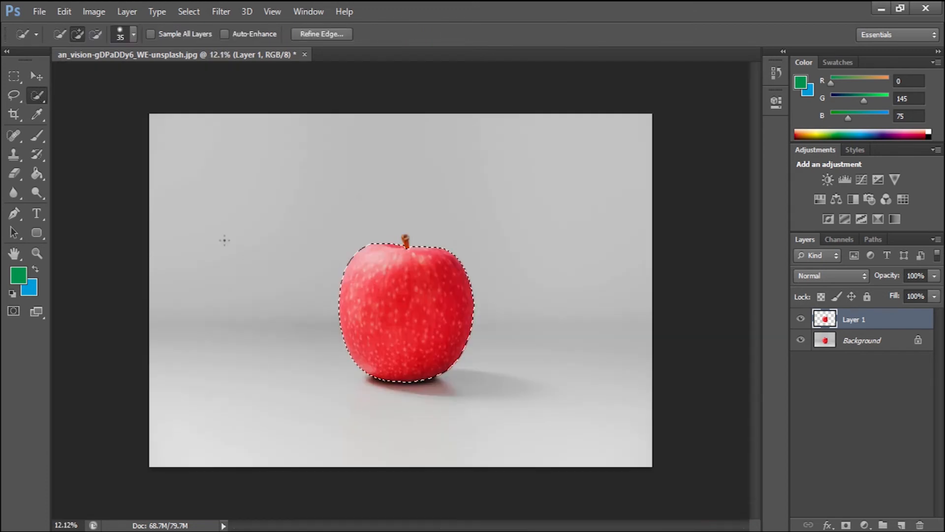
Add the stem to the apple selection with the Quick Selection tool at 35 px, and make the Background the active layer
{"action": "right_click", "coordinate": [37, 95]}
{"action": "left_click", "coordinate": [88, 93]}
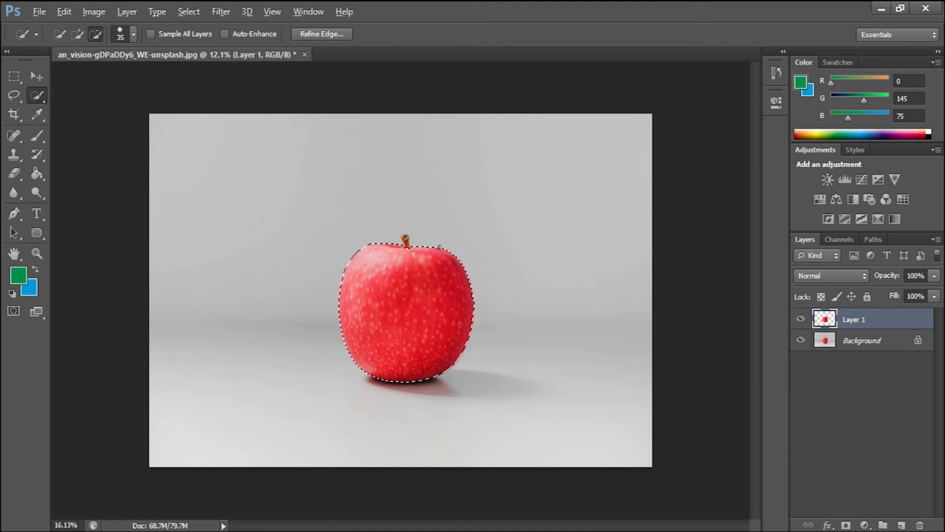
{"action": "scroll", "coordinate": [391, 240], "scroll_direction": "up", "scroll_amount": 3}
{"action": "scroll", "coordinate": [390, 239], "scroll_direction": "up", "scroll_amount": 3}
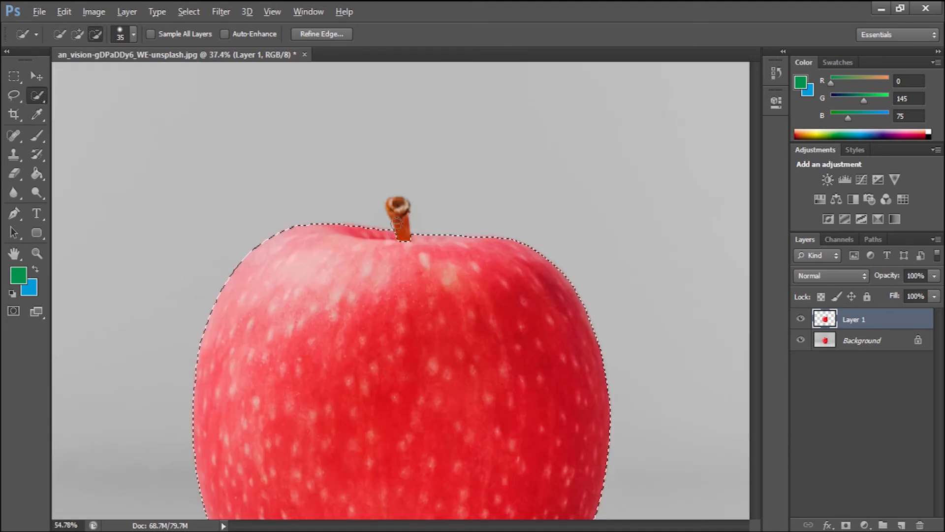
{"action": "scroll", "coordinate": [392, 234], "scroll_direction": "up", "scroll_amount": 3}
{"action": "key", "text": "alt"}
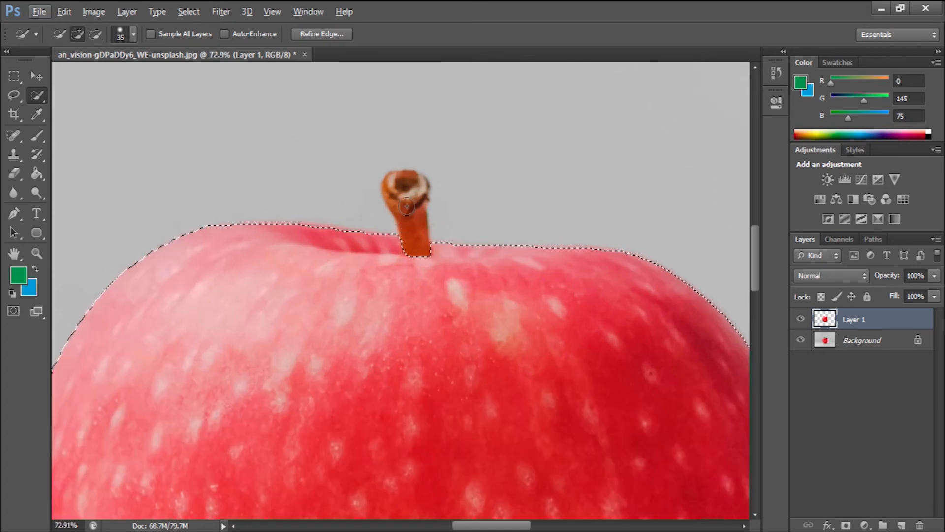
{"action": "left_click_drag", "start_coordinate": [407, 207], "coordinate": [413, 229]}
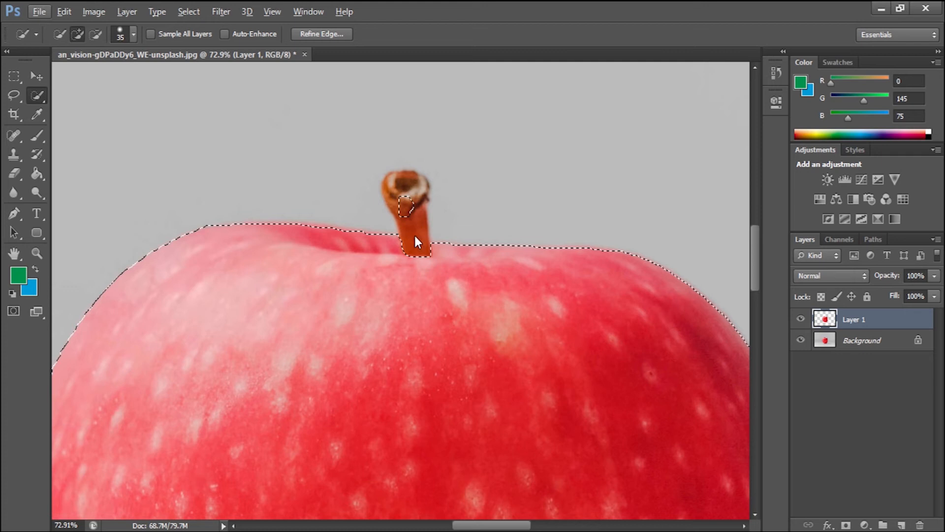
{"action": "left_click", "coordinate": [412, 221]}
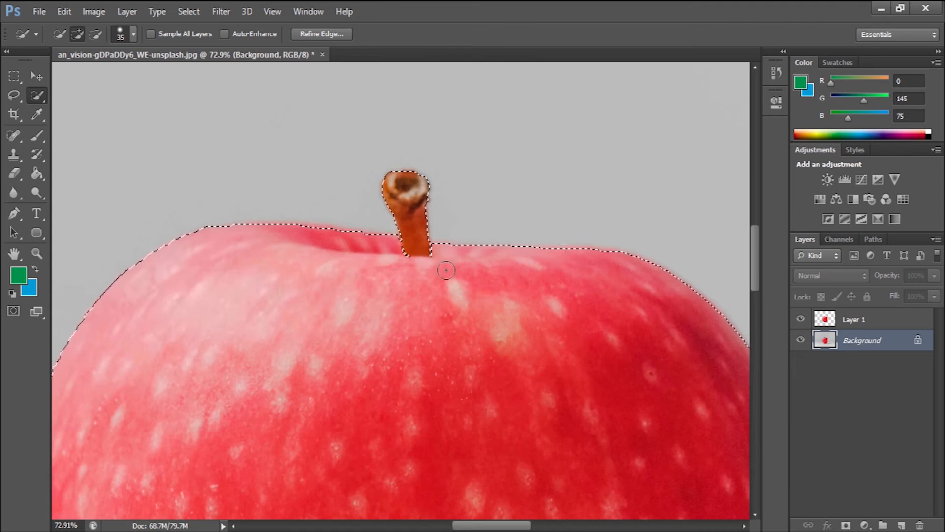
Copy the selected apple with its stem from the Background to a new layer, and delete the stemless Layer 1
{"action": "scroll", "coordinate": [473, 270], "scroll_direction": "down", "scroll_amount": 4}
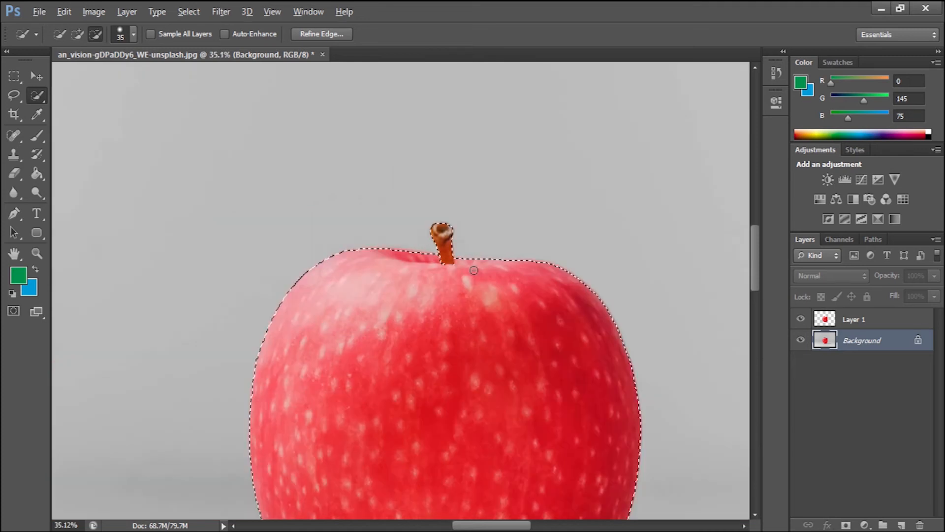
{"action": "scroll", "coordinate": [473, 270], "scroll_direction": "down", "scroll_amount": 2}
{"action": "scroll", "coordinate": [473, 270], "scroll_direction": "down", "scroll_amount": 1}
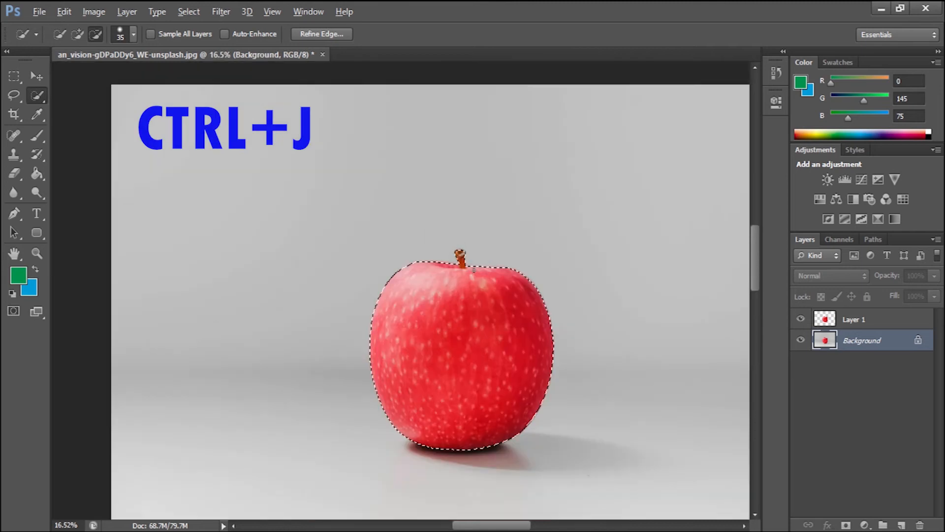
{"action": "scroll", "coordinate": [474, 270], "scroll_direction": "down", "scroll_amount": 1}
{"action": "key", "text": "ctrl+j"}
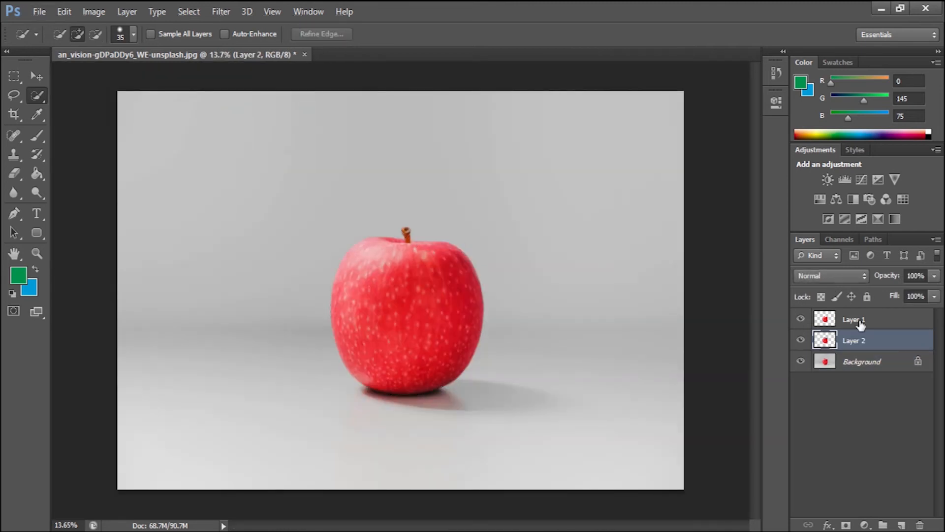
{"action": "left_click_drag", "start_coordinate": [860, 323], "coordinate": [919, 525]}
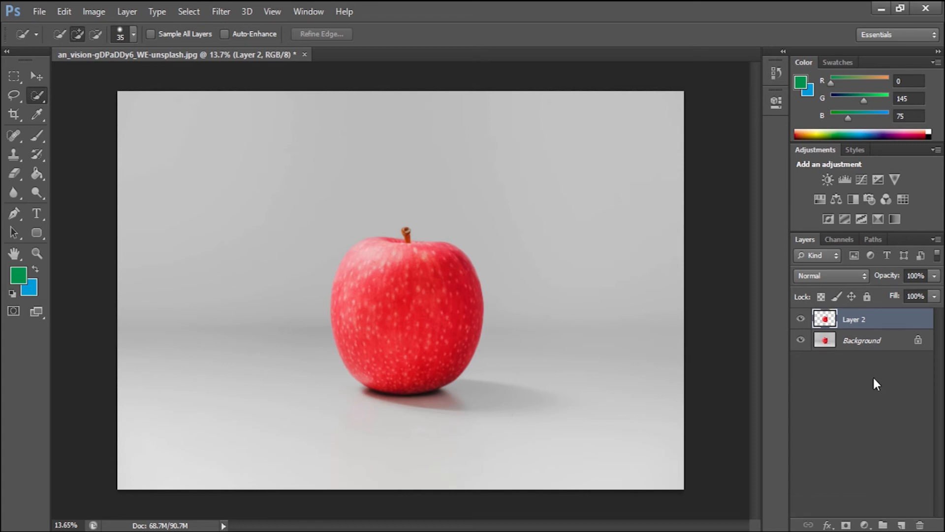
Hide the Background and free-transform the apple copy toward the upper left, scaled to about 120% by 115% and rotated about 22 degrees
{"action": "left_click", "coordinate": [801, 340]}
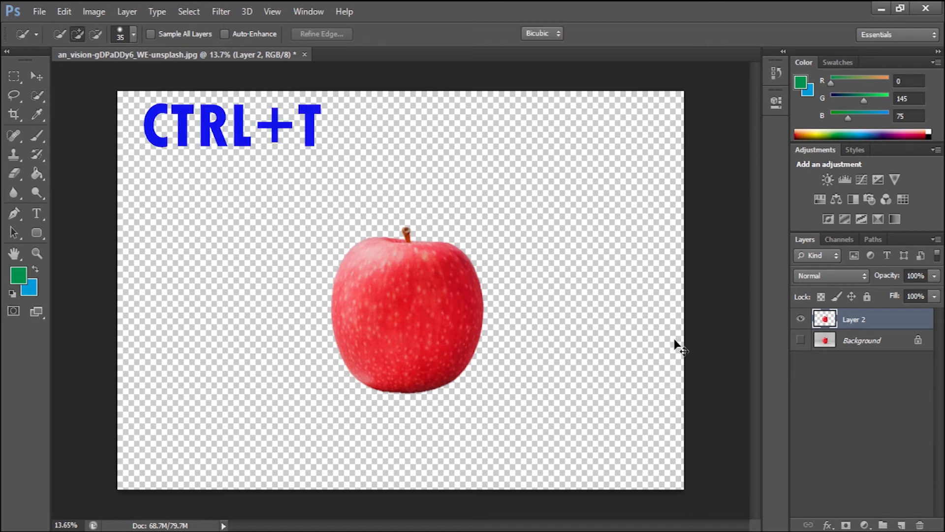
{"action": "key", "text": "ctrl+t"}
{"action": "left_click_drag", "start_coordinate": [468, 321], "coordinate": [421, 273]}
{"action": "left_click_drag", "start_coordinate": [437, 347], "coordinate": [467, 371]}
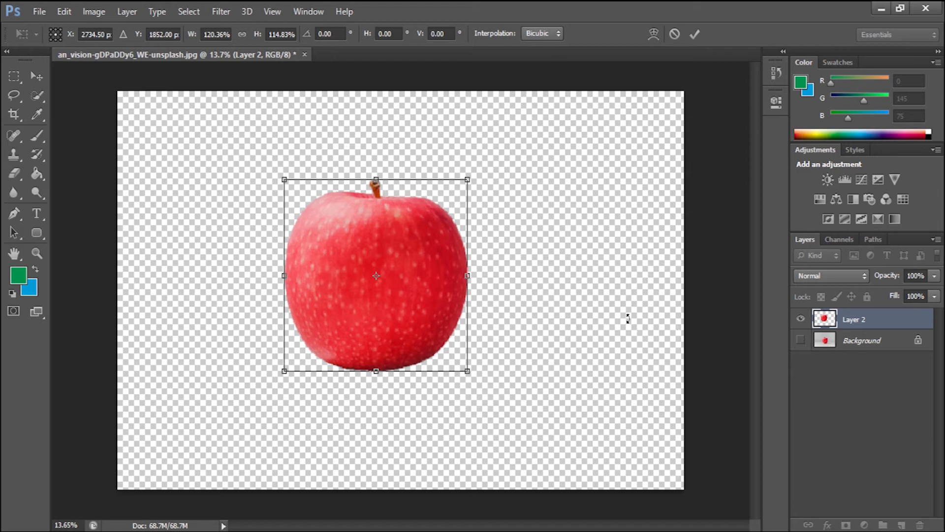
{"action": "left_click_drag", "start_coordinate": [550, 353], "coordinate": [507, 411]}
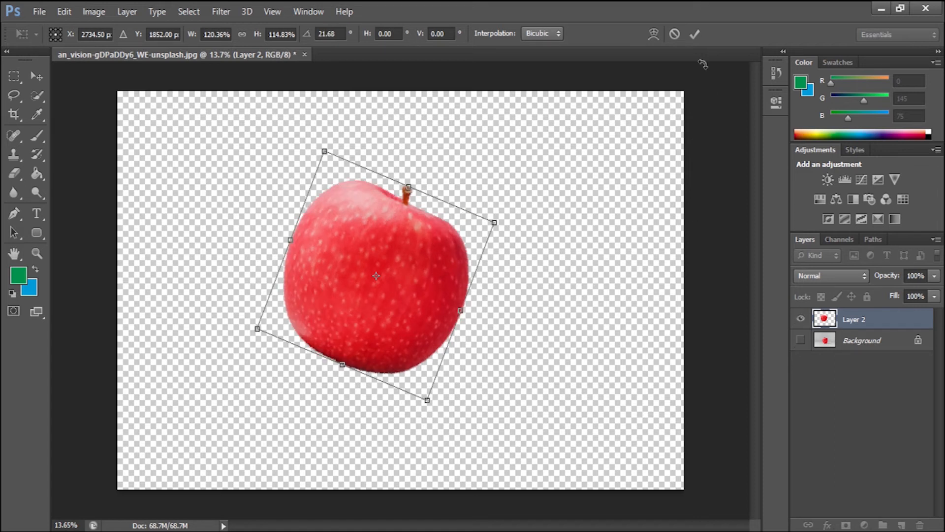
{"action": "left_click", "coordinate": [695, 34]}
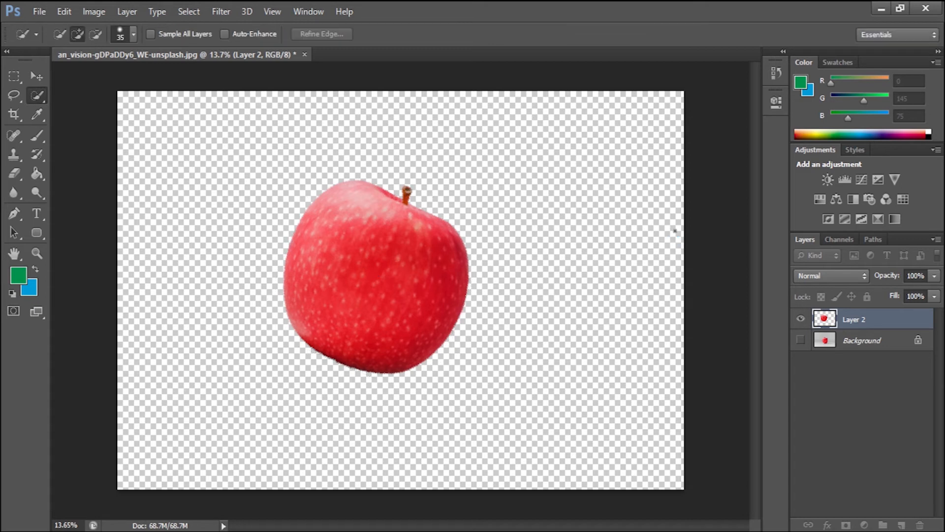
Undo the apple copy's transformation, then remove the restored Layer 1 and show the Background again
{"action": "key", "text": "ctrl+alt+z"}
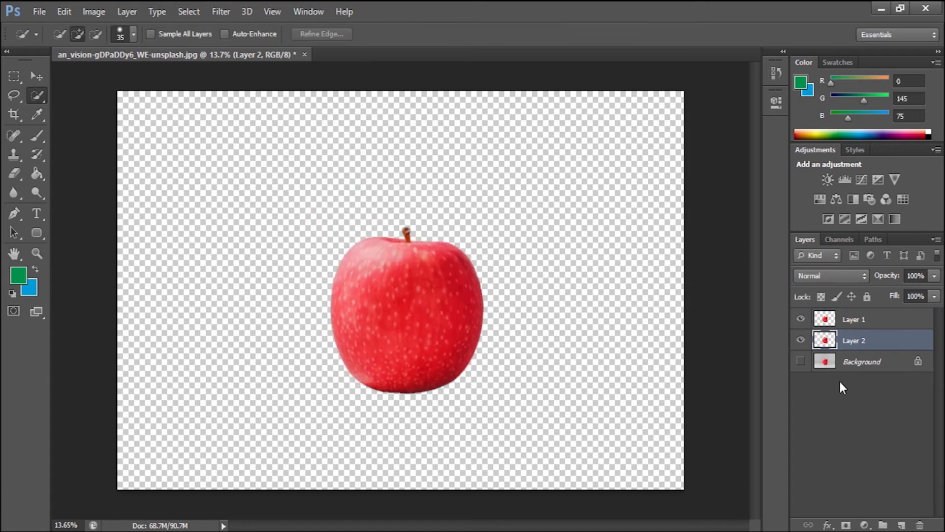
{"action": "left_click_drag", "start_coordinate": [881, 325], "coordinate": [918, 523]}
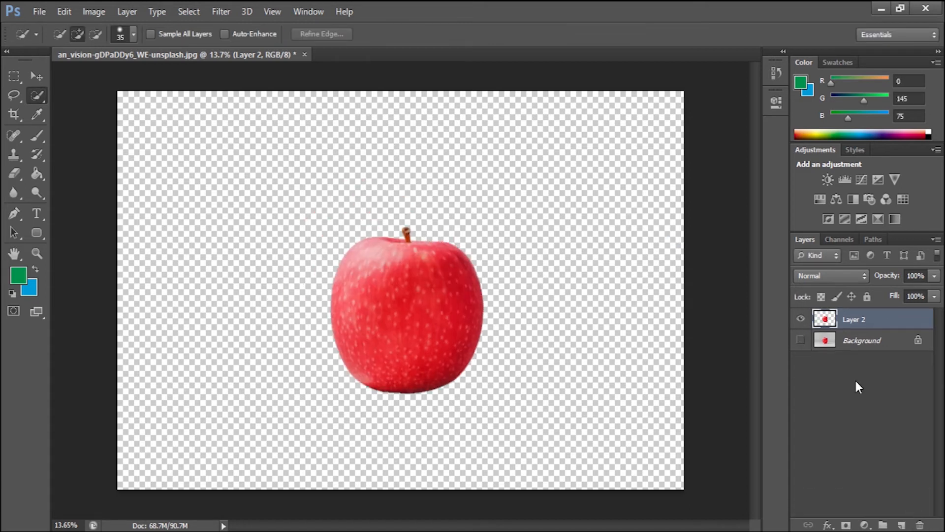
{"action": "left_click", "coordinate": [800, 340]}
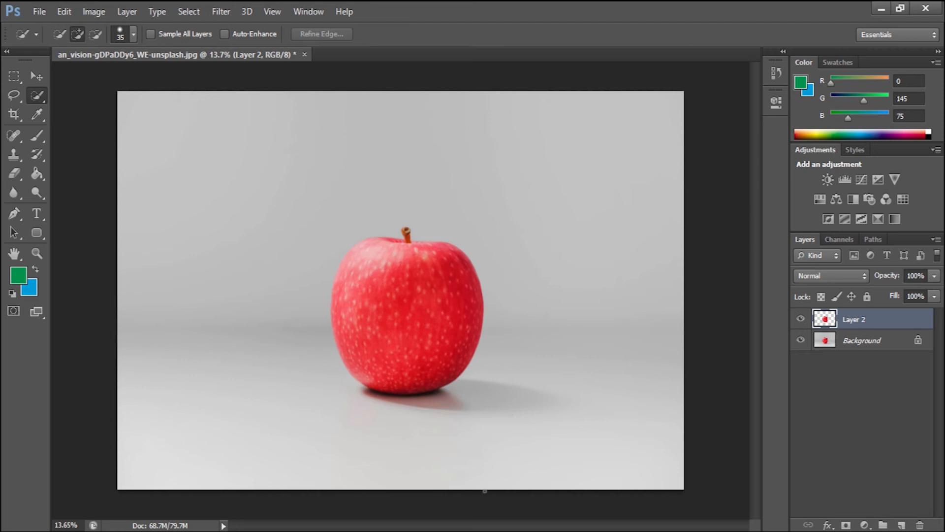
Place the black heart photo into the apple document, scaled to about 38.5% by 45.4% and positioned over the apple
{"action": "left_click", "coordinate": [335, 494]}
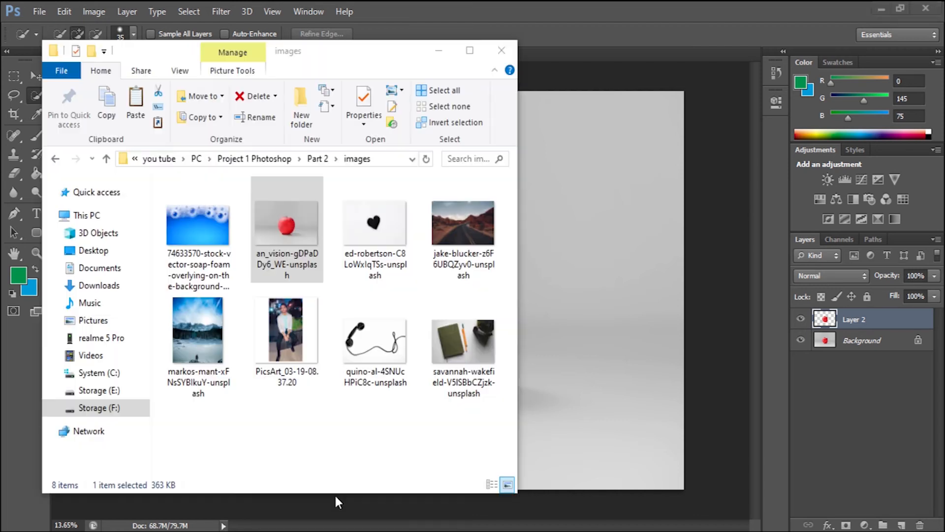
{"action": "left_click", "coordinate": [383, 238]}
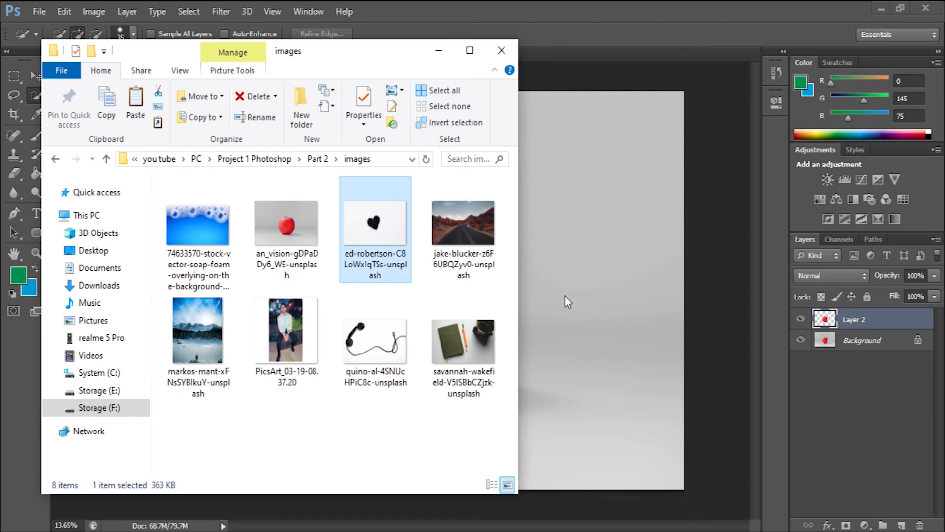
{"action": "left_click", "coordinate": [592, 273]}
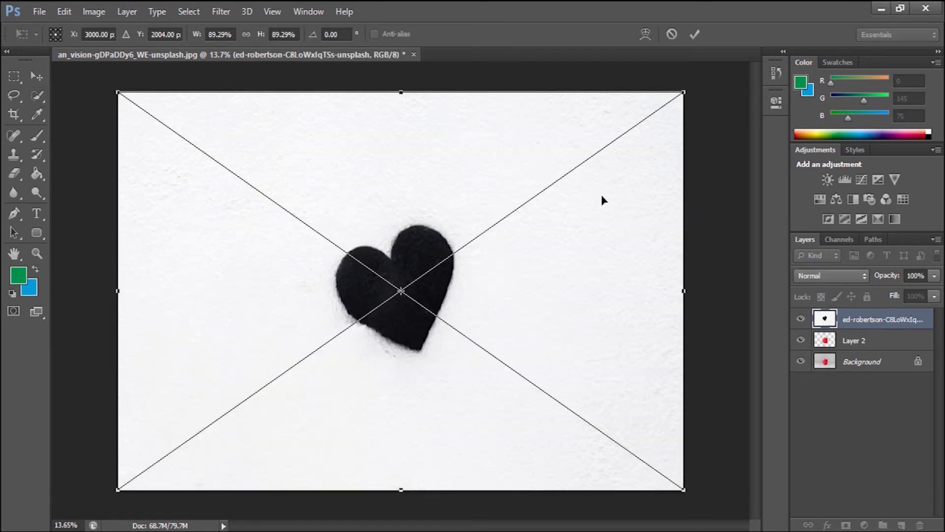
{"action": "left_click_drag", "start_coordinate": [683, 490], "coordinate": [344, 291]}
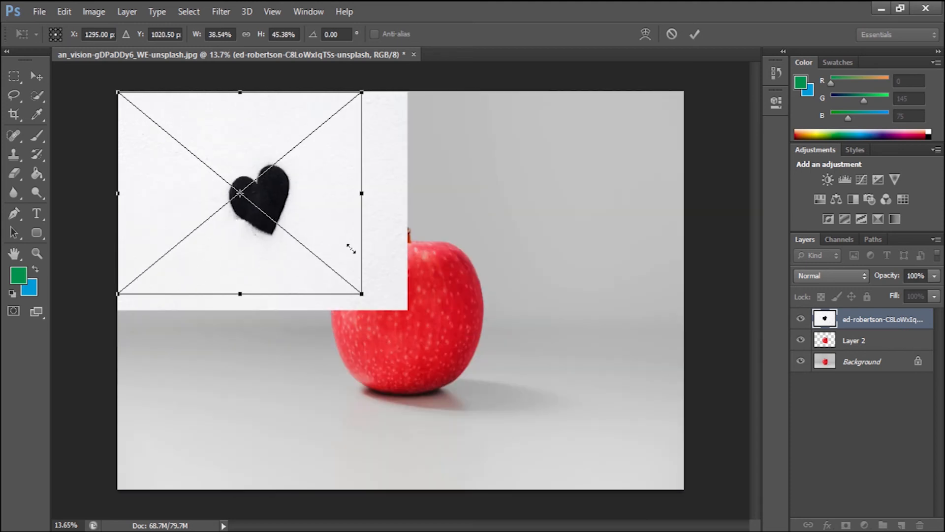
{"action": "left_click_drag", "start_coordinate": [337, 255], "coordinate": [515, 363]}
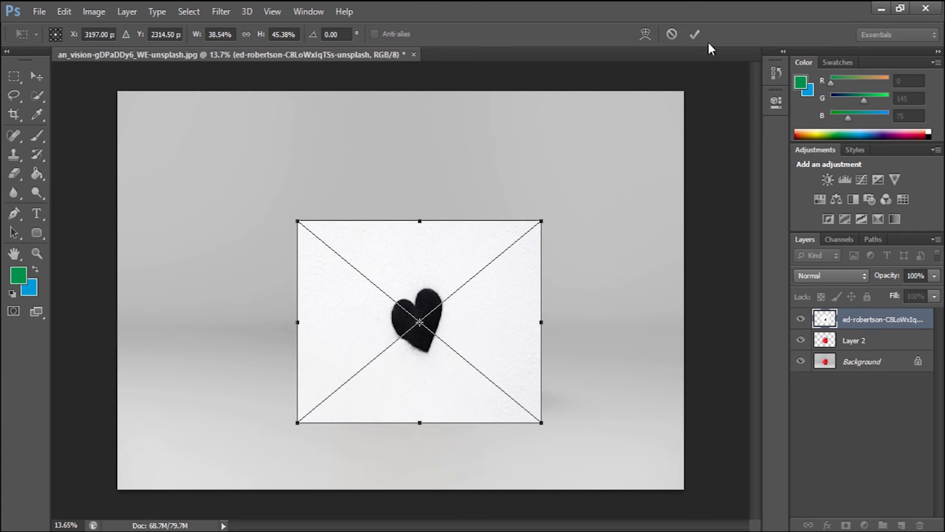
{"action": "left_click", "coordinate": [695, 34]}
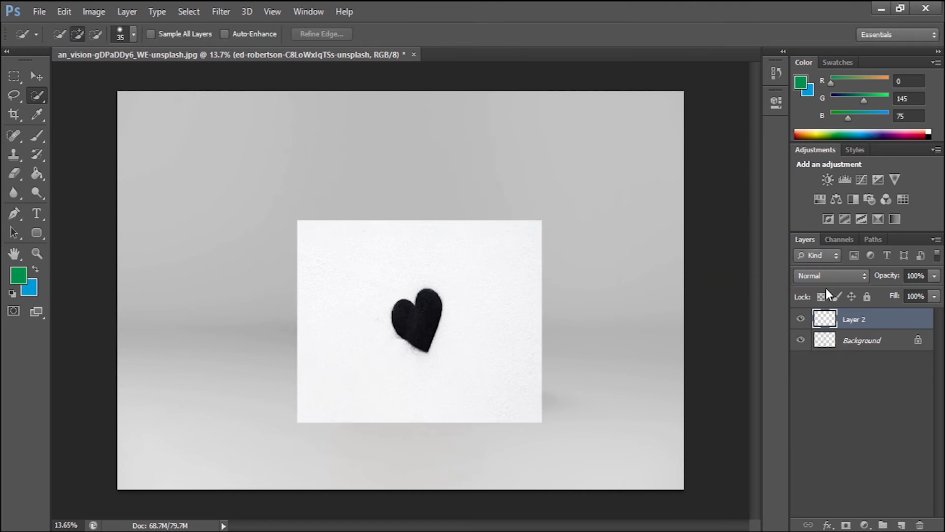
Try the Color and Subtract blend modes on the placed heart layer
{"action": "left_click_drag", "start_coordinate": [872, 322], "coordinate": [879, 347]}
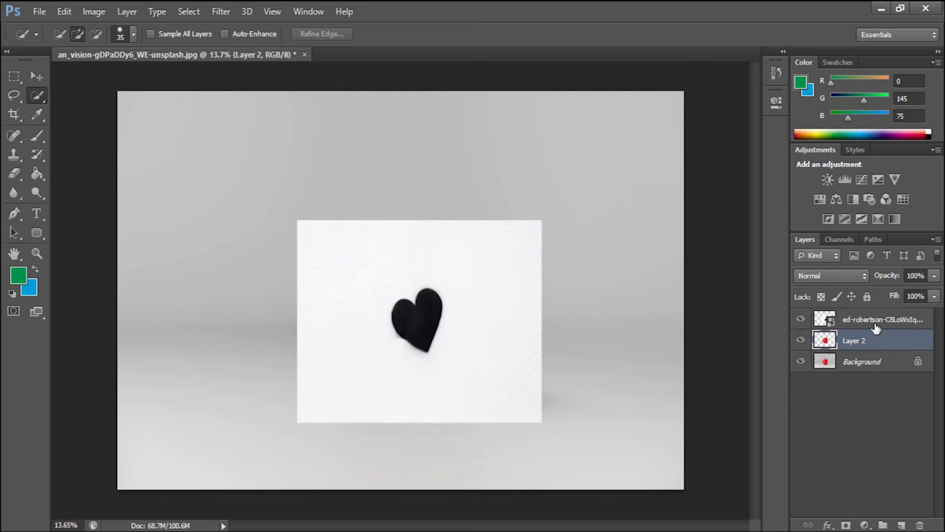
{"action": "left_click", "coordinate": [877, 324]}
{"action": "left_click", "coordinate": [844, 277]}
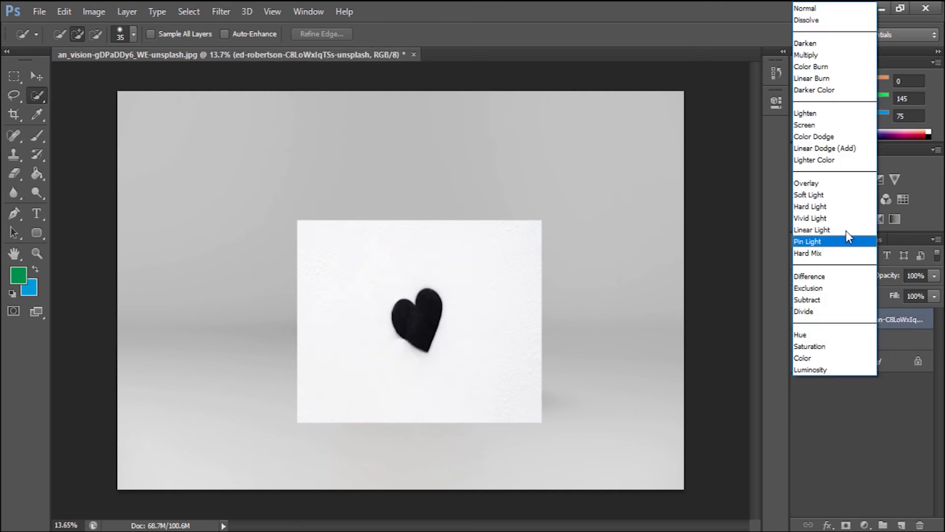
{"action": "left_click", "coordinate": [897, 241]}
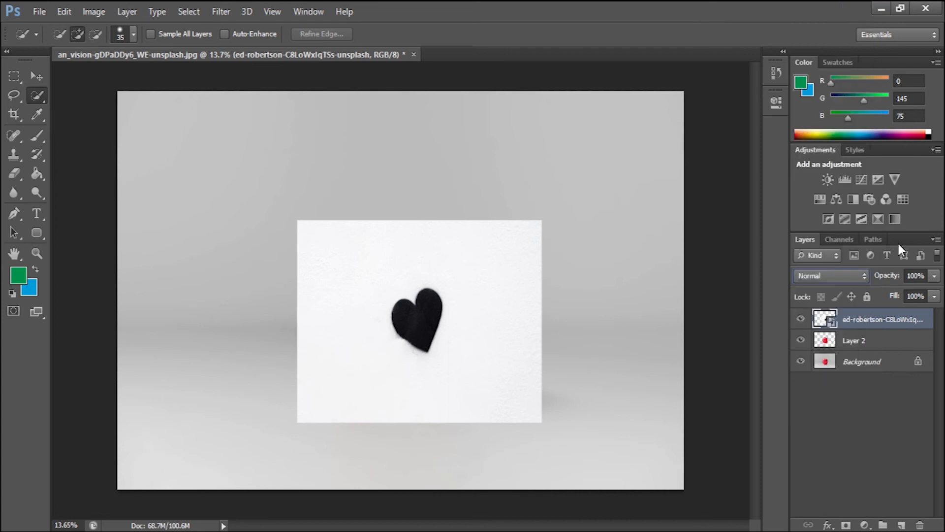
{"action": "left_click", "coordinate": [855, 276]}
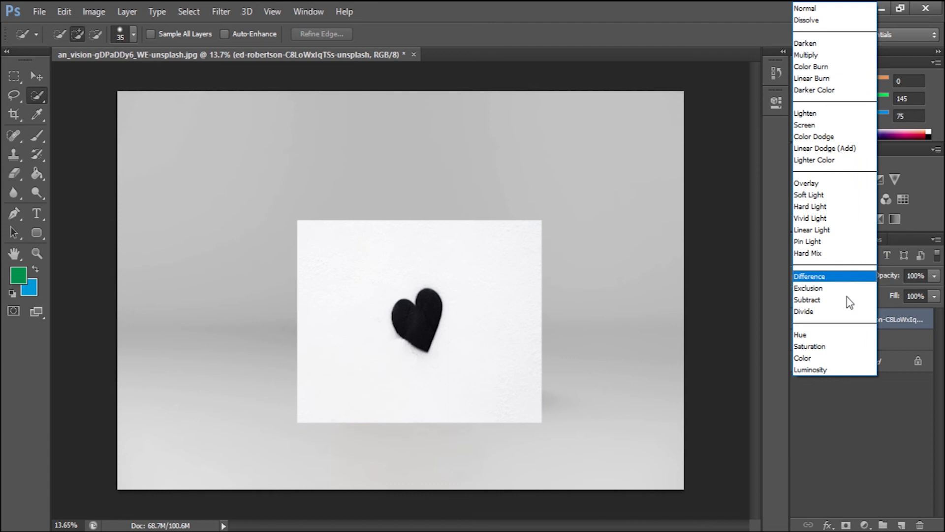
{"action": "left_click", "coordinate": [817, 362]}
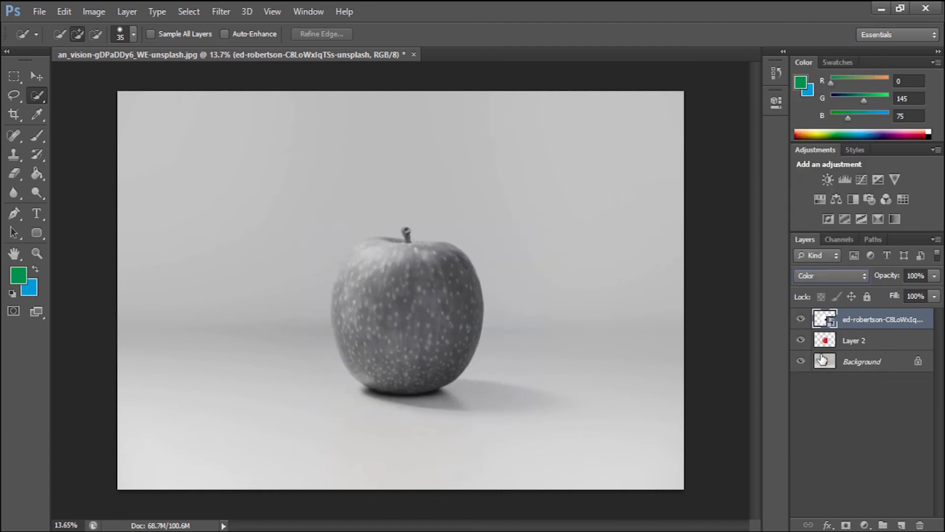
{"action": "left_click", "coordinate": [838, 273]}
{"action": "left_click", "coordinate": [834, 300]}
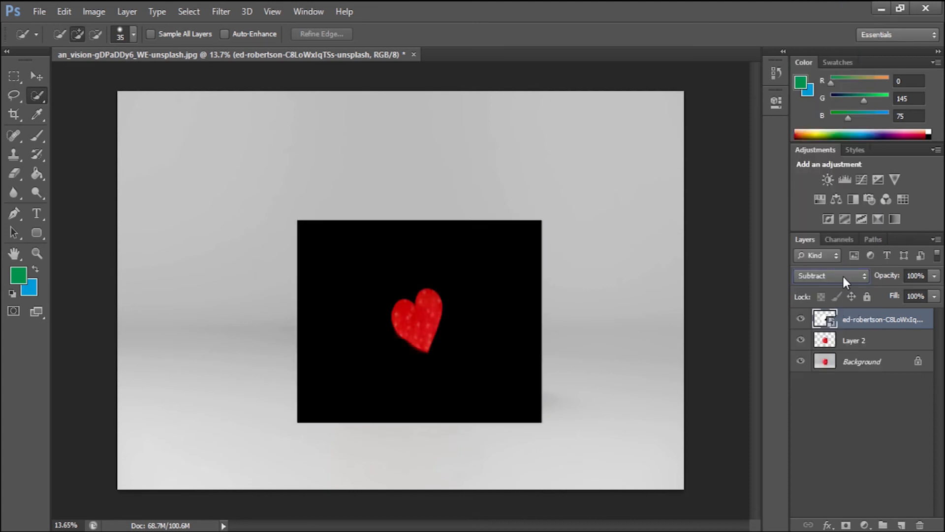
Set the heart layer's blend mode to Multiply and scale the layer down slightly so the heart sits smaller on the apple
{"action": "left_click", "coordinate": [843, 274]}
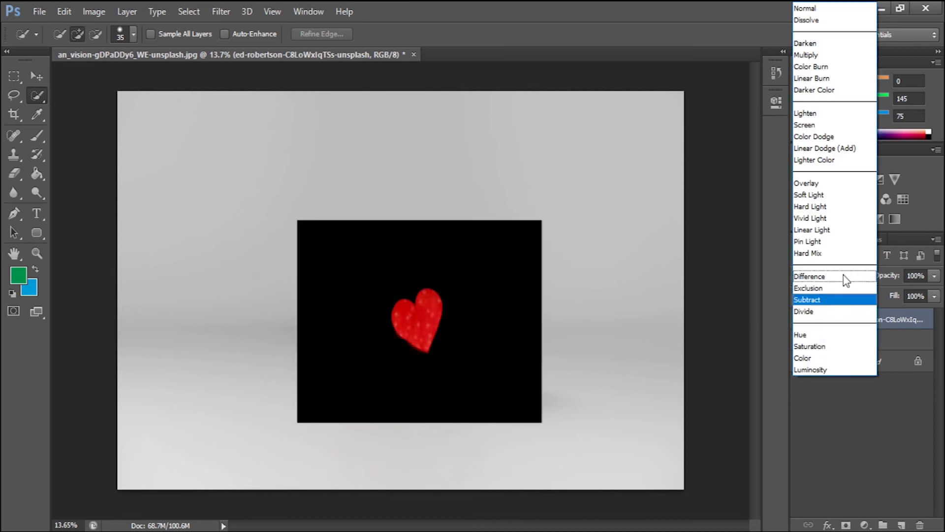
{"action": "left_click", "coordinate": [824, 55]}
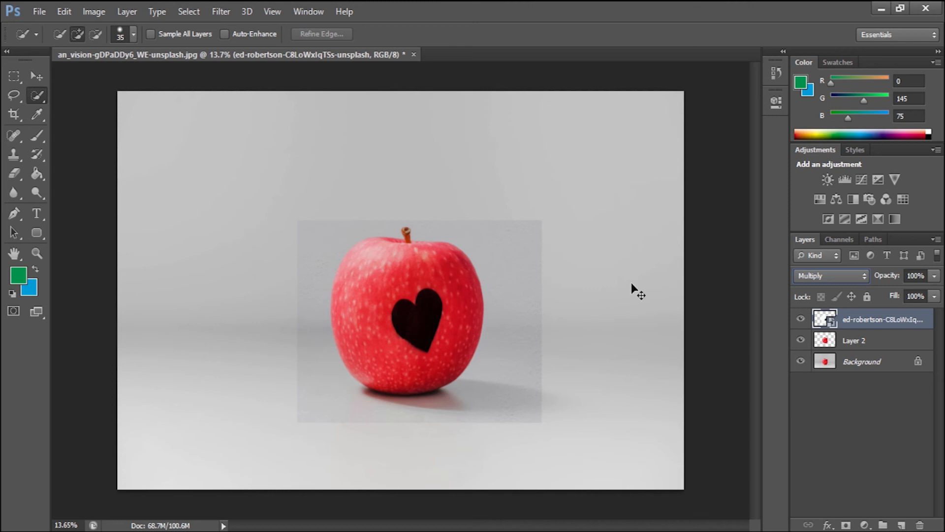
{"action": "key", "text": "ctrl+t"}
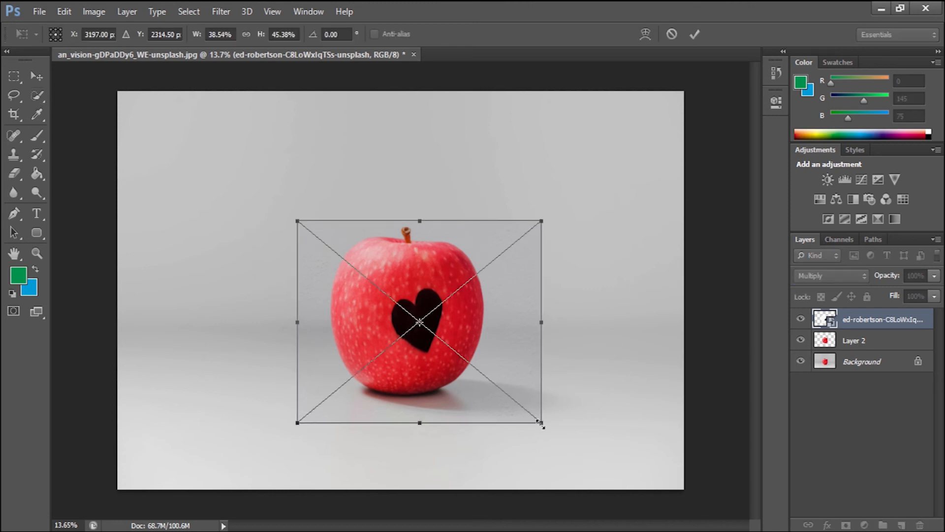
{"action": "mouse_move", "coordinate": [518, 409]}
{"action": "left_mouse_down"}
{"action": "mouse_move", "coordinate": [489, 394]}
{"action": "mouse_move", "coordinate": [520, 400]}
{"action": "left_mouse_up"}
{"action": "left_click", "coordinate": [695, 34]}
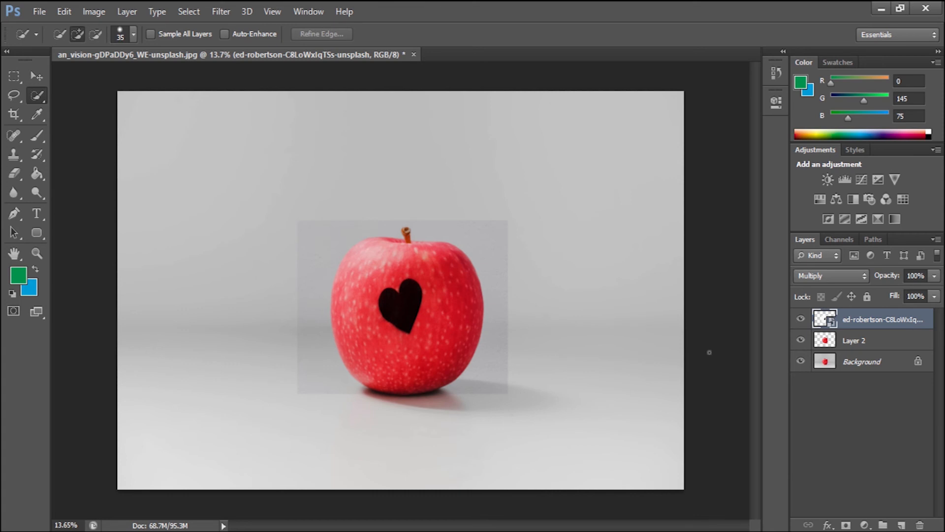
Close the apple document without saving it
{"action": "right_click", "coordinate": [46, 102]}
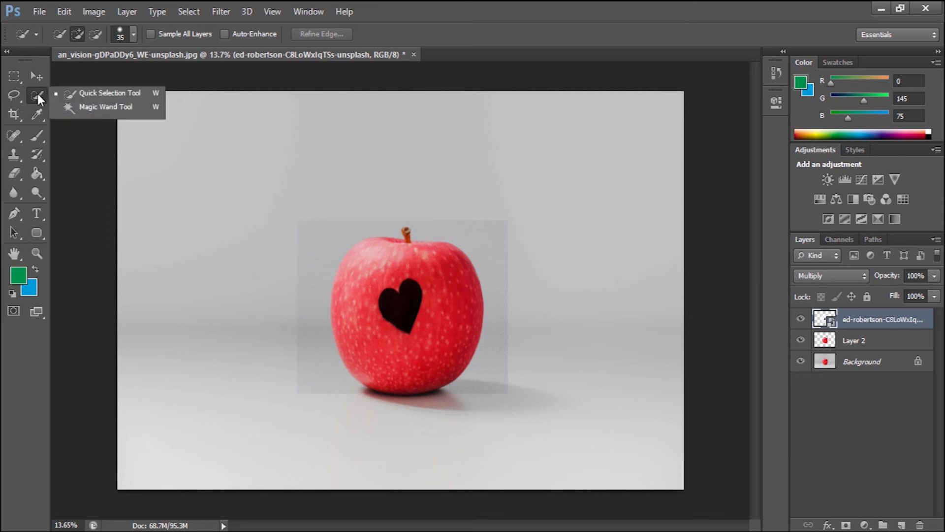
{"action": "left_click", "coordinate": [38, 94]}
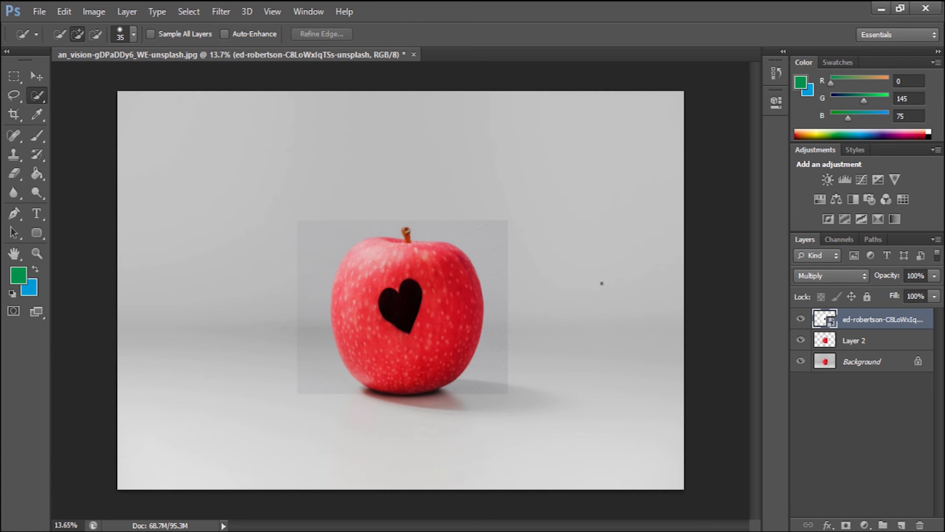
{"action": "left_click", "coordinate": [413, 54]}
{"action": "left_click", "coordinate": [501, 219]}
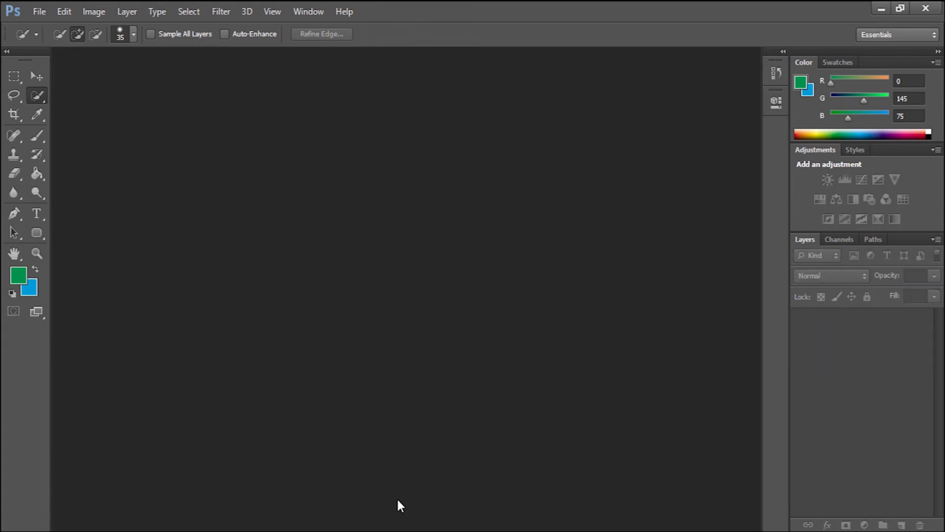
Open the desert road photo and the snowy mountain lake photo from the images folder as separate documents
{"action": "left_click", "coordinate": [310, 485]}
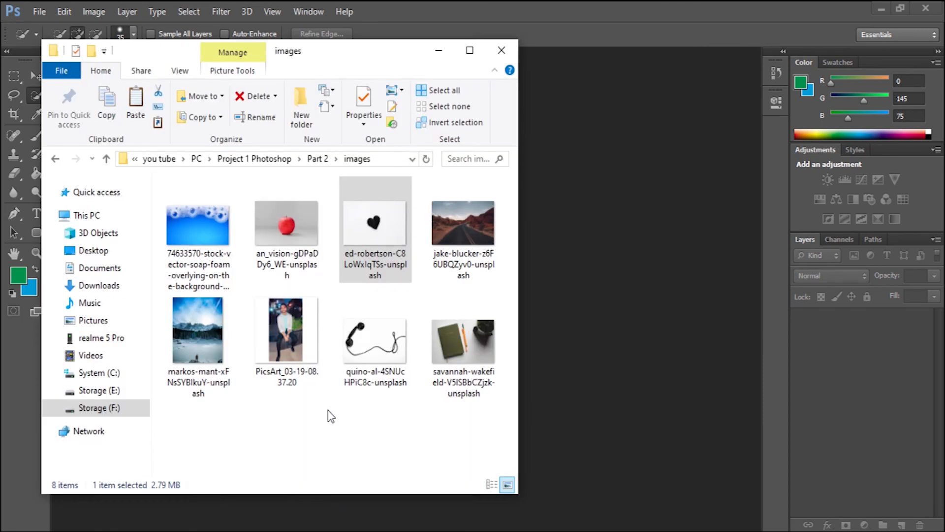
{"action": "left_click_drag", "start_coordinate": [466, 229], "coordinate": [599, 271]}
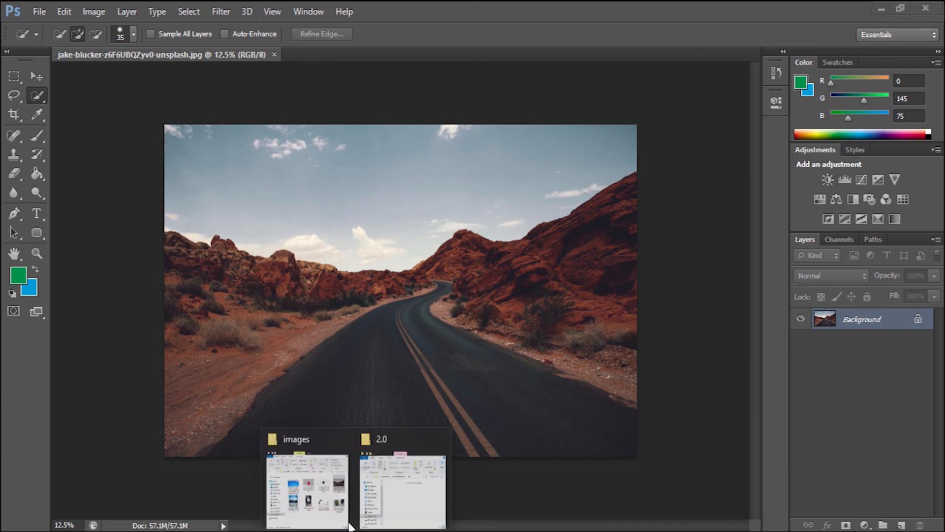
{"action": "left_click", "coordinate": [315, 485]}
{"action": "left_click_drag", "start_coordinate": [193, 340], "coordinate": [635, 51]}
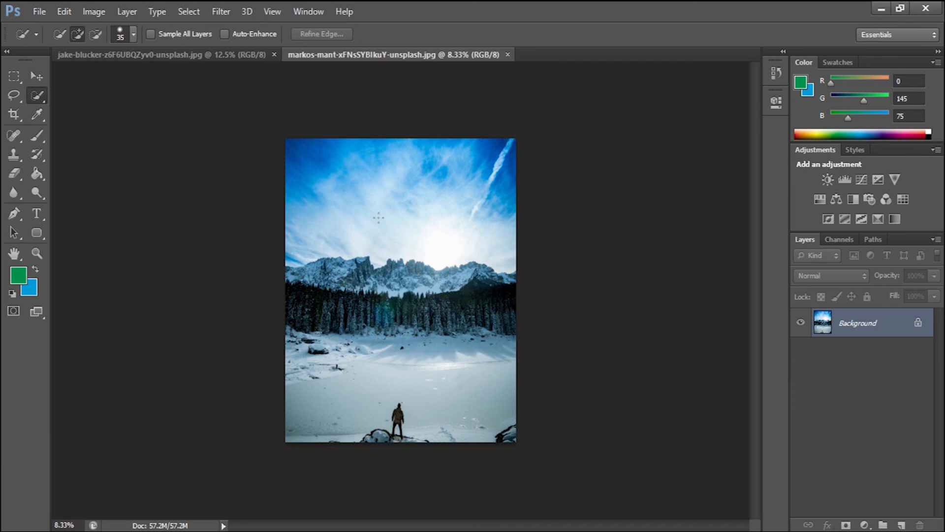
Copy the sky above the snowy mountains to a new layer using a 371 px Quick Selection, and hide the Background
{"action": "mouse_move", "coordinate": [365, 195]}
{"action": "left_mouse_down"}
{"action": "mouse_move", "coordinate": [383, 197]}
{"action": "mouse_move", "coordinate": [365, 196]}
{"action": "left_mouse_up"}
{"action": "mouse_move", "coordinate": [387, 172]}
{"action": "left_mouse_down"}
{"action": "mouse_move", "coordinate": [450, 196]}
{"action": "mouse_move", "coordinate": [455, 211]}
{"action": "mouse_move", "coordinate": [379, 225]}
{"action": "mouse_move", "coordinate": [324, 219]}
{"action": "mouse_move", "coordinate": [305, 197]}
{"action": "mouse_move", "coordinate": [307, 168]}
{"action": "left_mouse_up"}
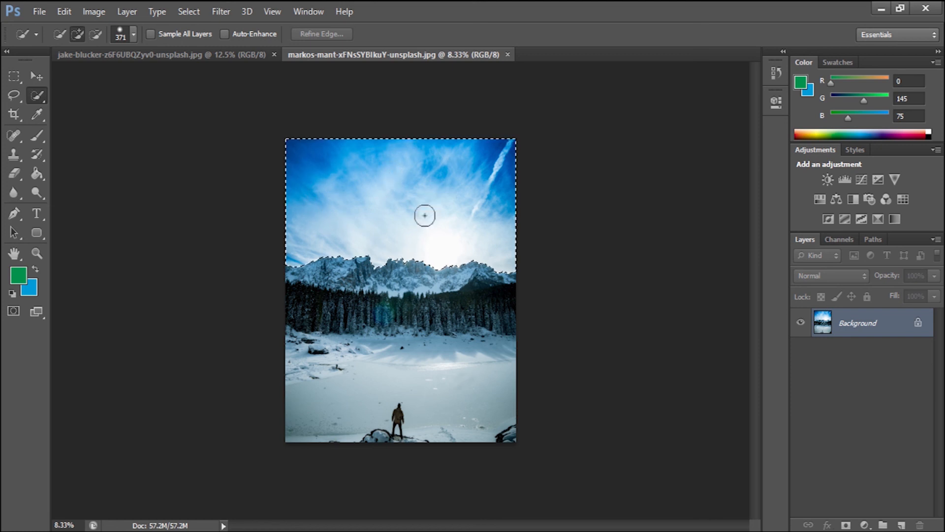
{"action": "key", "text": "ctrl+j"}
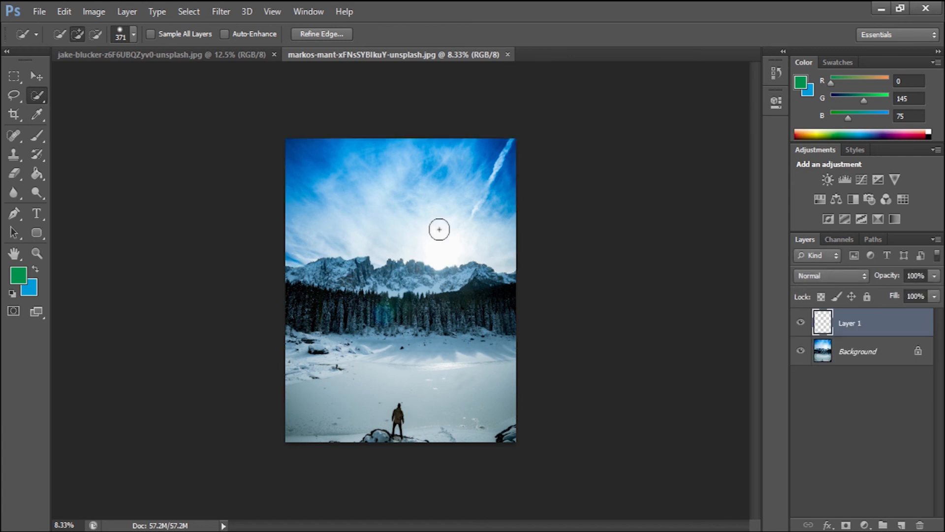
{"action": "left_click", "coordinate": [801, 350]}
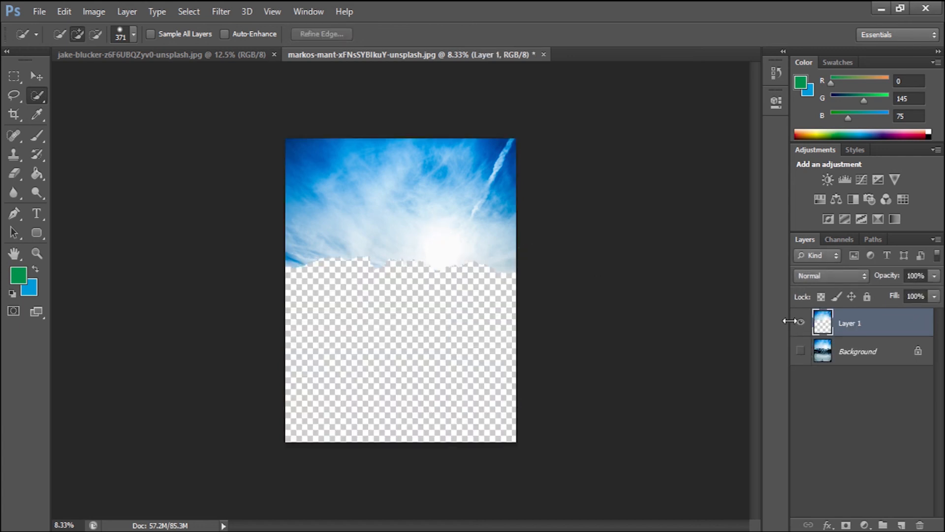
Load the copied sky layer's outline as a selection and move the sky into the desert road document
{"action": "left_click", "coordinate": [822, 325], "text": "ctrl"}
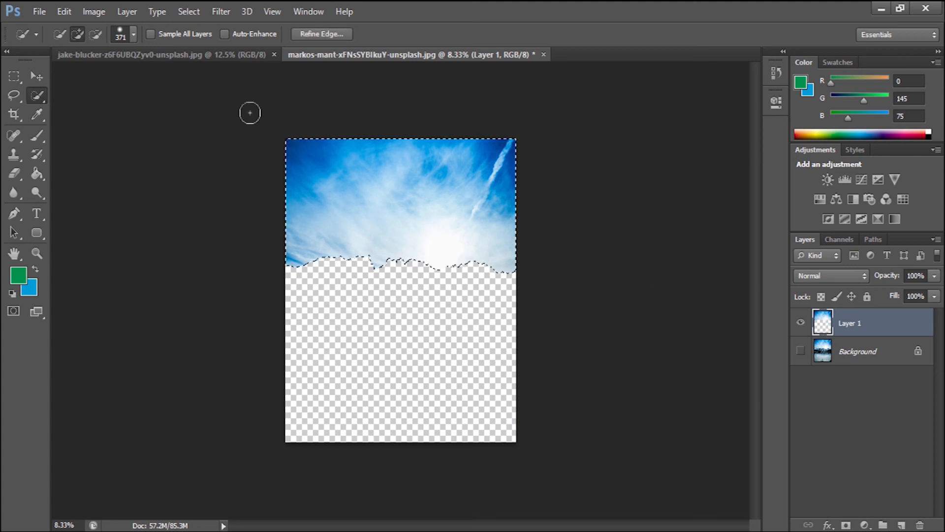
{"action": "left_click", "coordinate": [37, 75]}
{"action": "left_click_drag", "start_coordinate": [387, 226], "coordinate": [341, 209]}
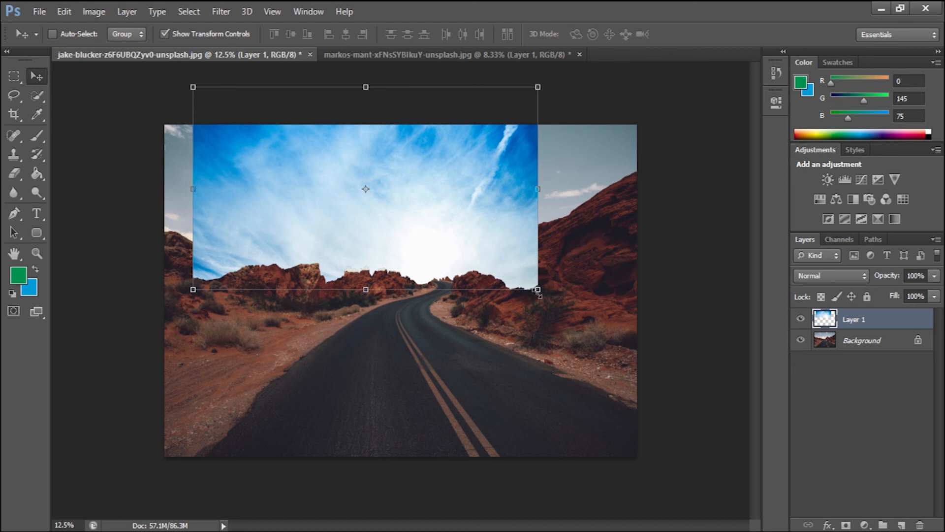
Stretch the blue sky layer to about 139% by 118% so it spans the full width of the road photo
{"action": "left_click_drag", "start_coordinate": [538, 290], "coordinate": [644, 325]}
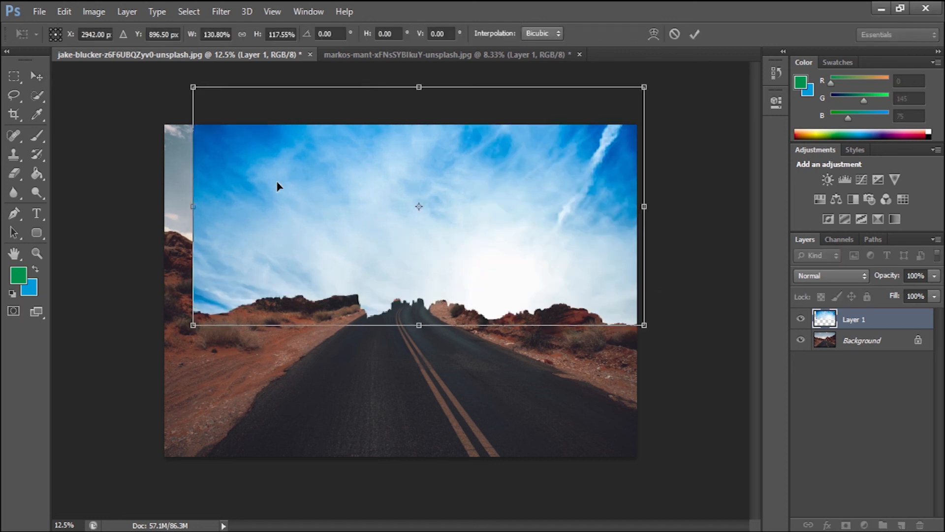
{"action": "left_click_drag", "start_coordinate": [191, 207], "coordinate": [161, 205]}
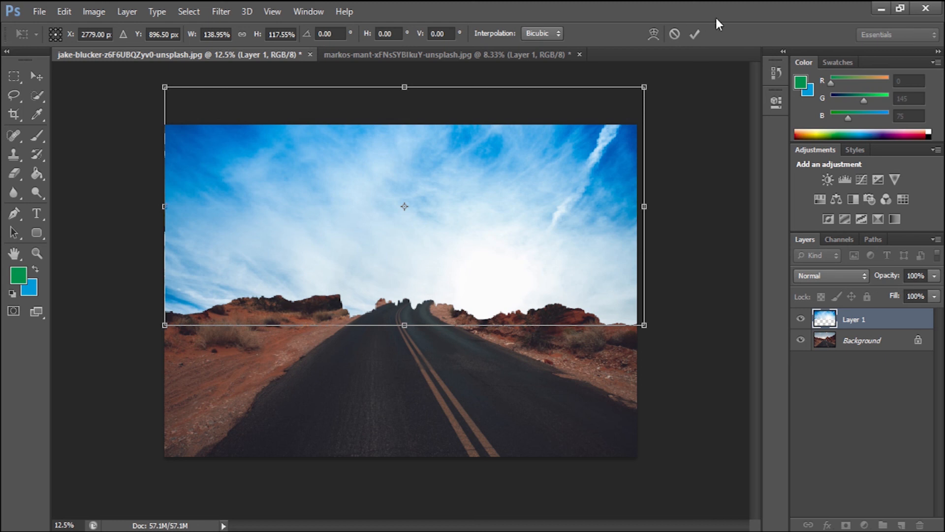
{"action": "left_click", "coordinate": [695, 40]}
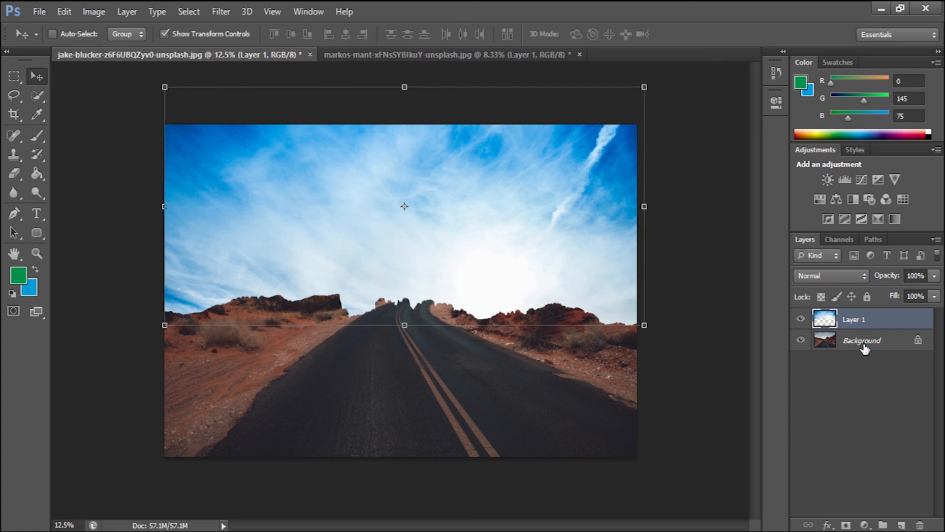
Convert the road photo's Background into a regular layer named Layer 0, and place the blue sky layer beneath it
{"action": "double_click", "coordinate": [865, 344]}
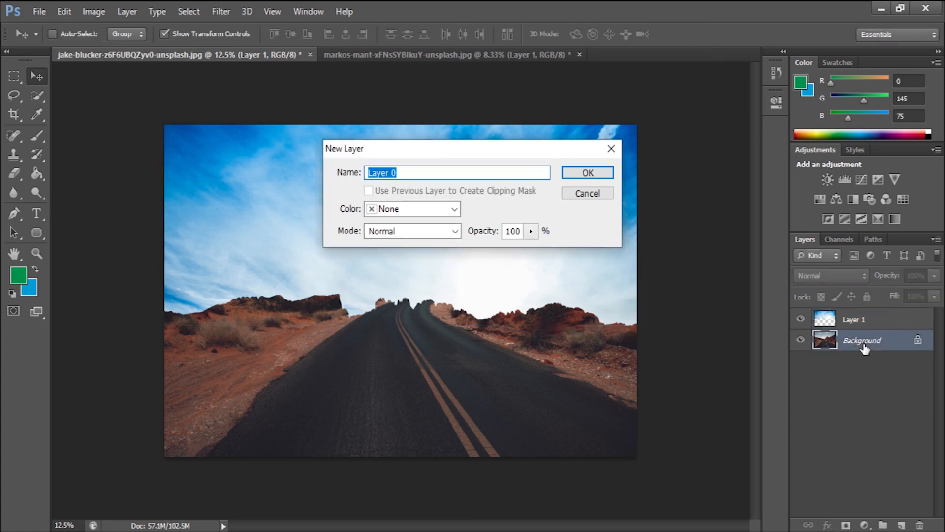
{"action": "left_click", "coordinate": [608, 175]}
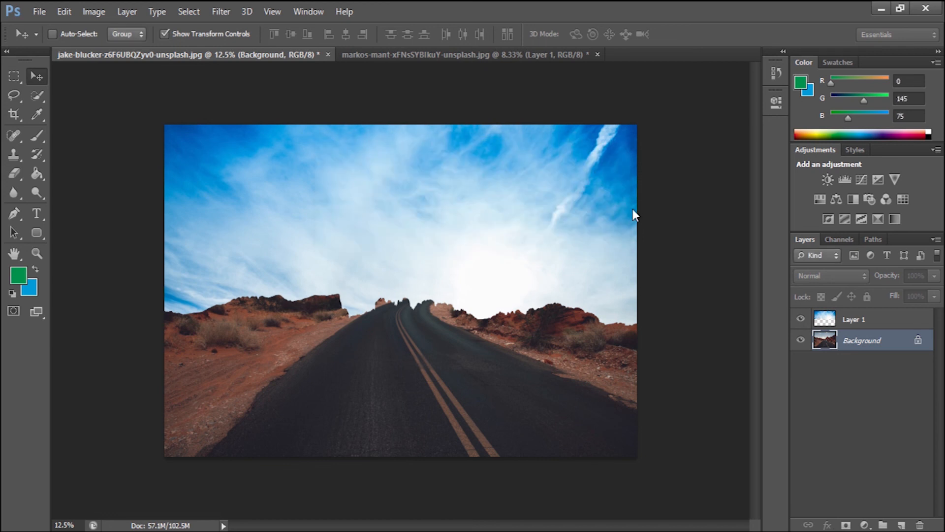
{"action": "left_click_drag", "start_coordinate": [857, 330], "coordinate": [862, 363]}
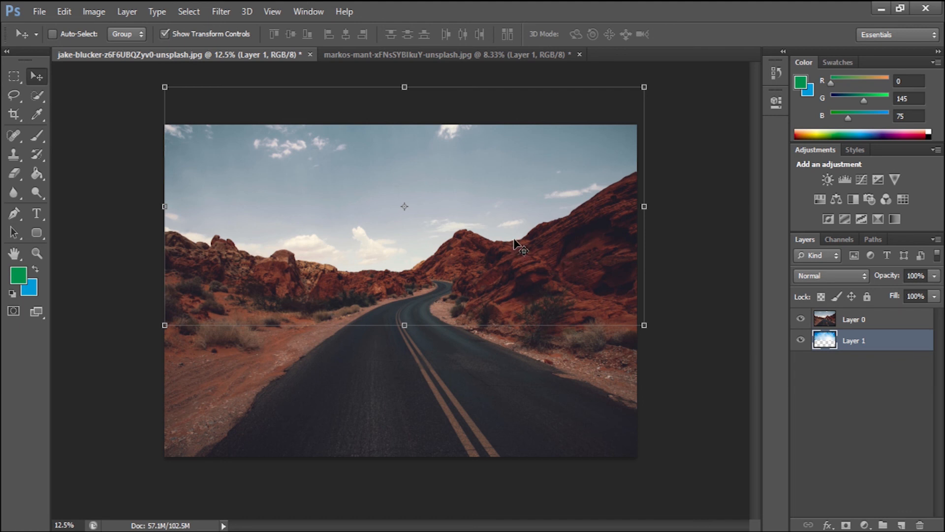
Erase the original sky from Layer 0 down to the red rock ridges with a 400 px Eraser at 100% opacity
{"action": "key", "text": "w"}
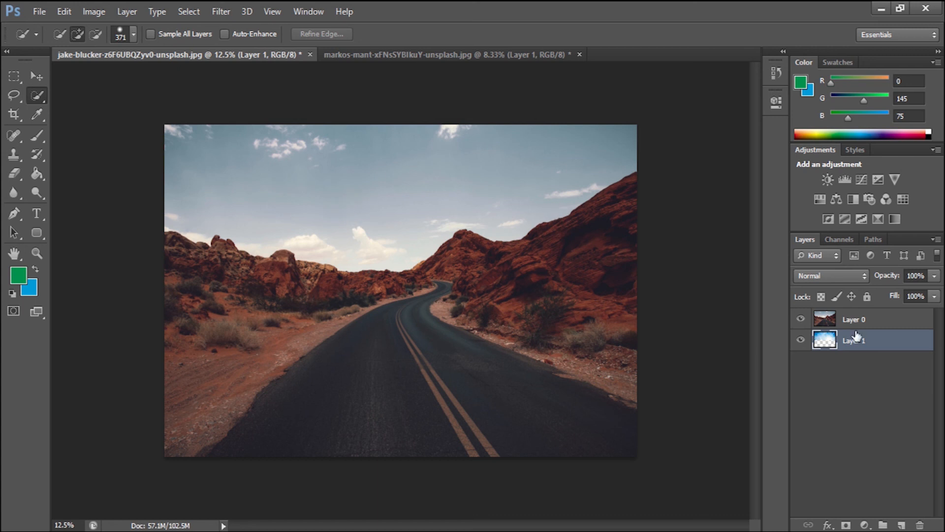
{"action": "mouse_move", "coordinate": [861, 343]}
{"action": "left_mouse_down"}
{"action": "mouse_move", "coordinate": [861, 316]}
{"action": "mouse_move", "coordinate": [856, 352]}
{"action": "mouse_move", "coordinate": [867, 351]}
{"action": "left_mouse_up"}
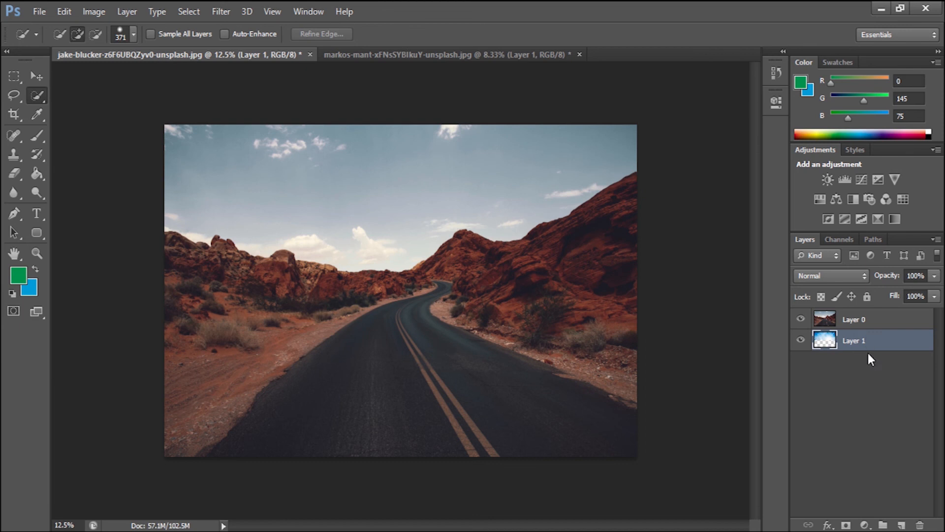
{"action": "left_click", "coordinate": [862, 325]}
{"action": "left_click", "coordinate": [15, 173]}
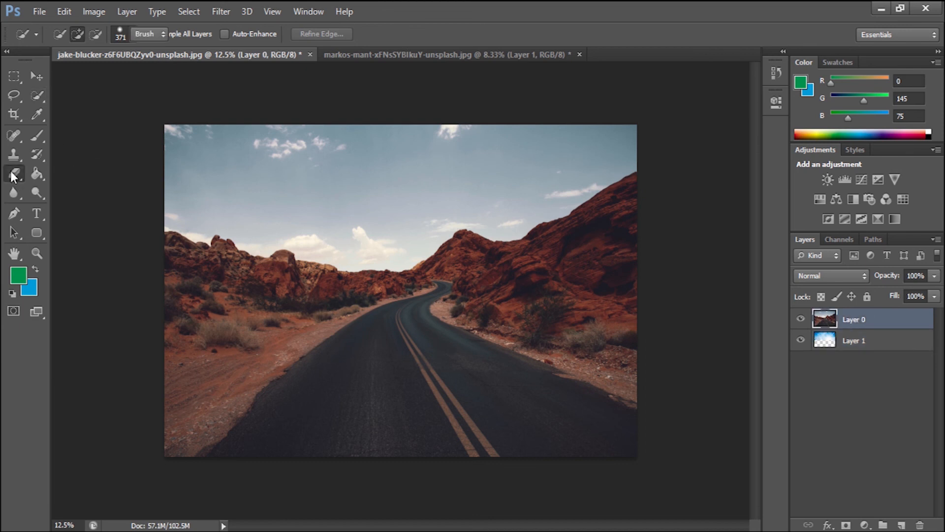
{"action": "left_click", "coordinate": [178, 173]}
{"action": "mouse_move", "coordinate": [172, 150]}
{"action": "left_mouse_down"}
{"action": "mouse_move", "coordinate": [237, 138]}
{"action": "mouse_move", "coordinate": [197, 131]}
{"action": "mouse_move", "coordinate": [340, 150]}
{"action": "mouse_move", "coordinate": [326, 158]}
{"action": "mouse_move", "coordinate": [308, 144]}
{"action": "mouse_move", "coordinate": [343, 132]}
{"action": "mouse_move", "coordinate": [505, 140]}
{"action": "mouse_move", "coordinate": [610, 132]}
{"action": "mouse_move", "coordinate": [426, 193]}
{"action": "mouse_move", "coordinate": [492, 166]}
{"action": "mouse_move", "coordinate": [334, 184]}
{"action": "mouse_move", "coordinate": [356, 236]}
{"action": "mouse_move", "coordinate": [395, 243]}
{"action": "mouse_move", "coordinate": [426, 214]}
{"action": "mouse_move", "coordinate": [514, 194]}
{"action": "mouse_move", "coordinate": [534, 199]}
{"action": "mouse_move", "coordinate": [622, 165]}
{"action": "left_mouse_up"}
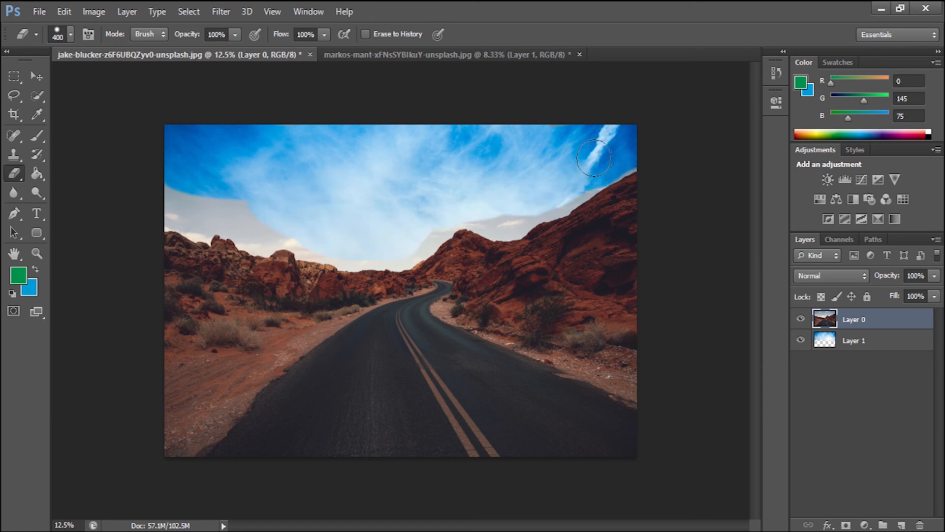
{"action": "mouse_move", "coordinate": [179, 200]}
{"action": "left_mouse_down"}
{"action": "mouse_move", "coordinate": [222, 205]}
{"action": "mouse_move", "coordinate": [167, 205]}
{"action": "mouse_move", "coordinate": [302, 238]}
{"action": "mouse_move", "coordinate": [375, 238]}
{"action": "mouse_move", "coordinate": [450, 217]}
{"action": "mouse_move", "coordinate": [401, 244]}
{"action": "mouse_move", "coordinate": [375, 238]}
{"action": "mouse_move", "coordinate": [478, 207]}
{"action": "mouse_move", "coordinate": [504, 220]}
{"action": "mouse_move", "coordinate": [629, 170]}
{"action": "left_mouse_up"}
{"action": "left_click_drag", "start_coordinate": [205, 213], "coordinate": [228, 221]}
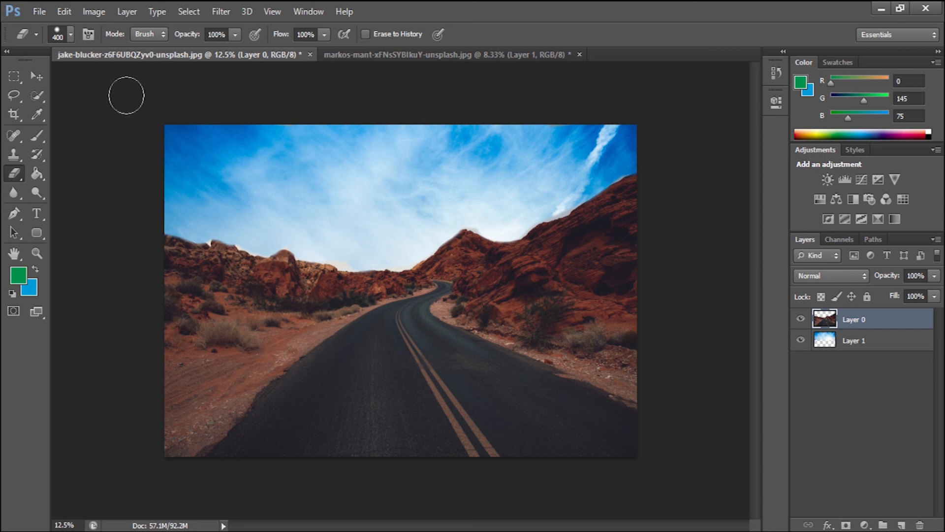
Switch back to the Quick Selection tool
{"action": "left_click", "coordinate": [37, 95]}
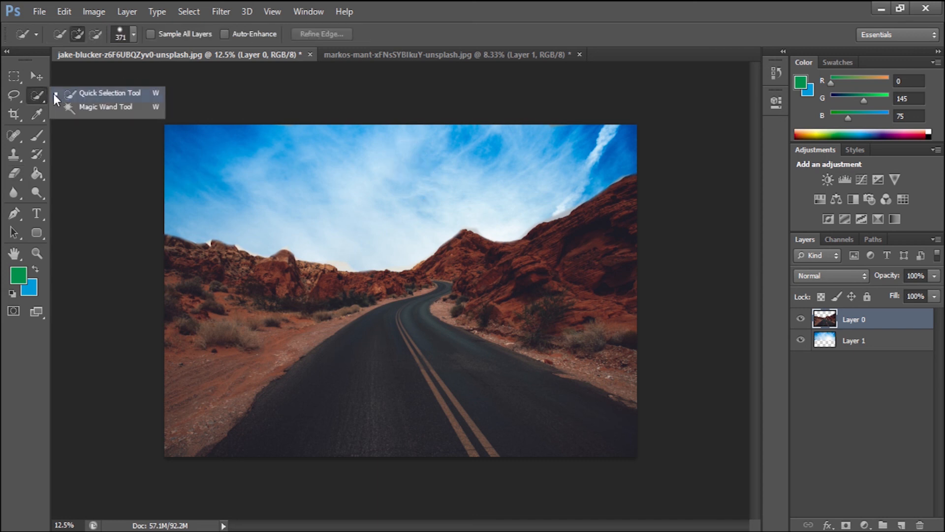
{"action": "left_click", "coordinate": [36, 96]}
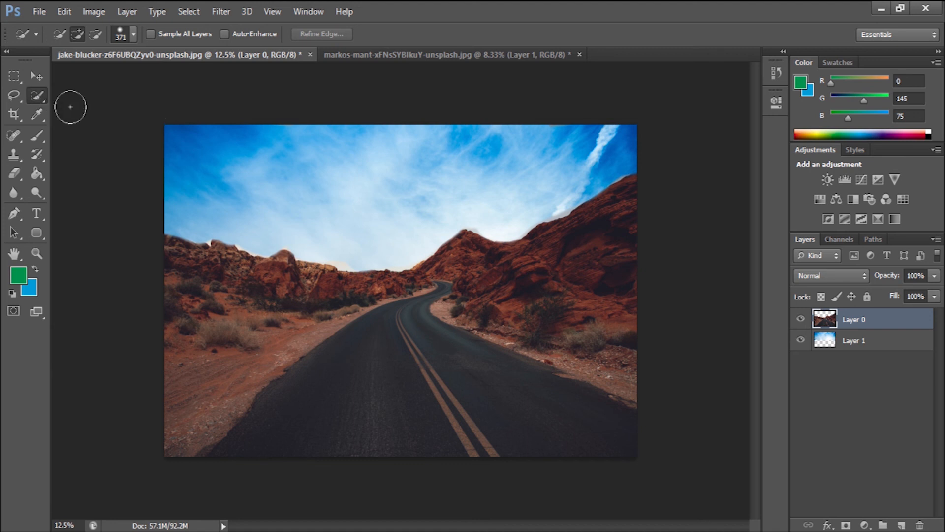